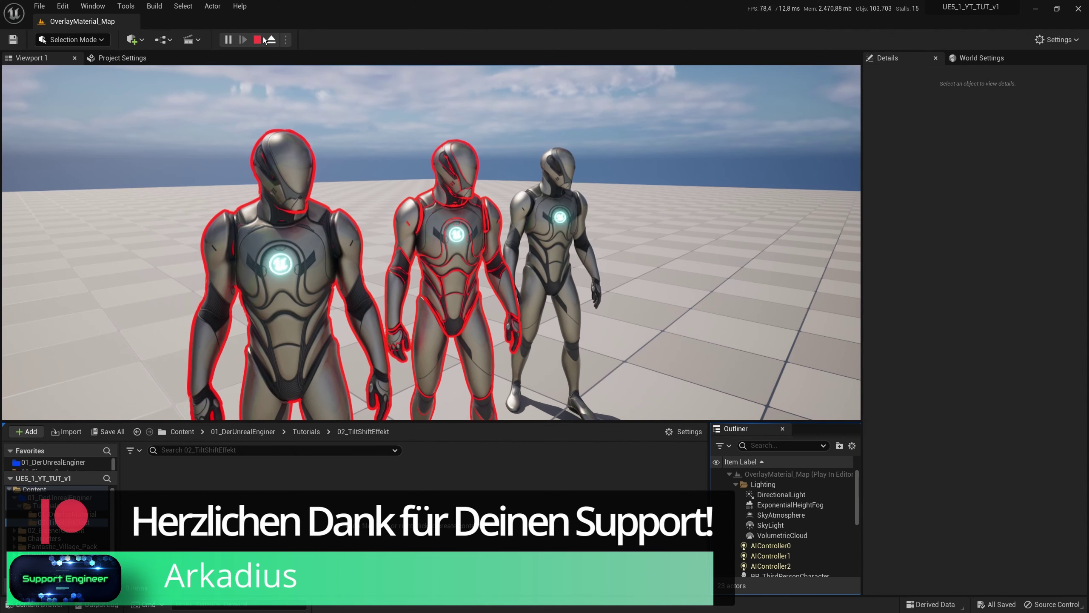
Step: Stop the Play In Editor session to return to the OverlayMaterial_Map level
{"action": "left_click", "coordinate": [258, 40]}
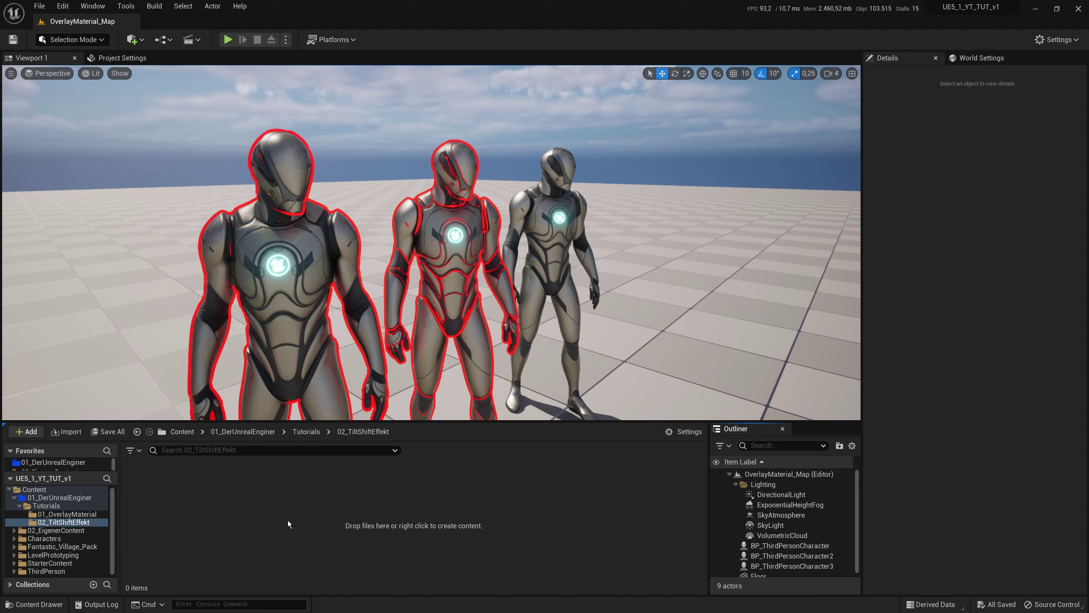
Step: Copy map_village_day from Fantastic_Village_Pack/maps into 02_TiltShiftEffekt and open the copy
{"action": "left_click", "coordinate": [84, 547]}
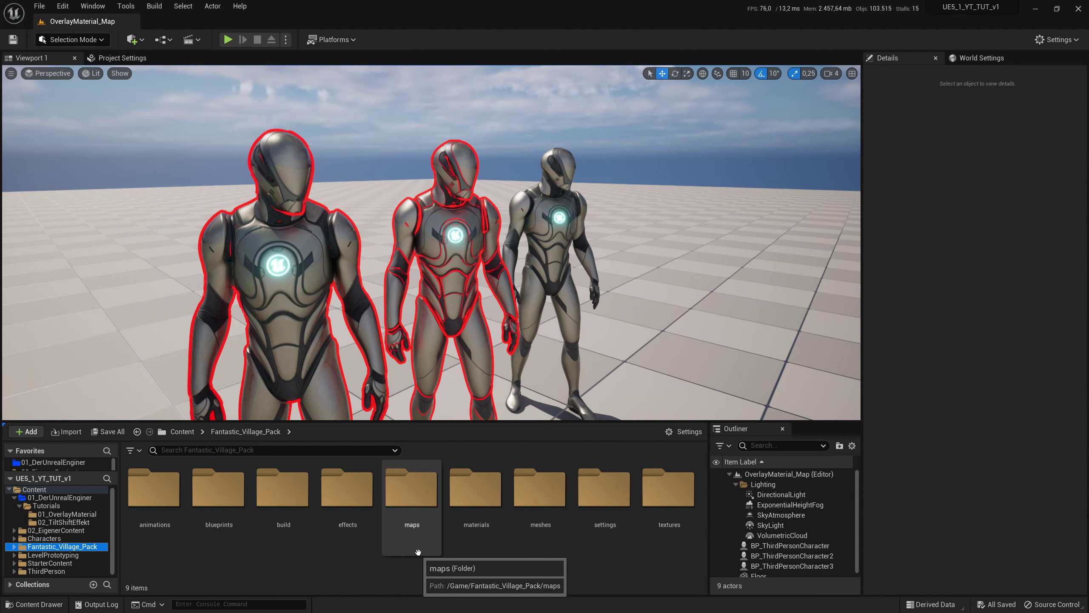
{"action": "double_click", "coordinate": [429, 512]}
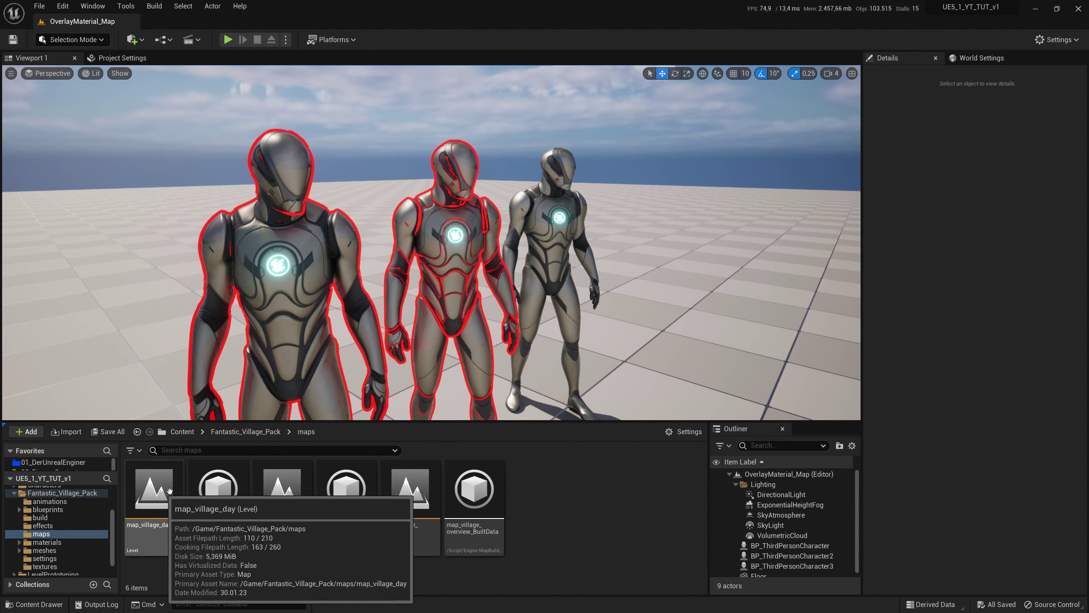
{"action": "mouse_move", "coordinate": [162, 486]}
{"action": "left_mouse_down"}
{"action": "mouse_move", "coordinate": [51, 531]}
{"action": "mouse_move", "coordinate": [69, 520]}
{"action": "left_mouse_up"}
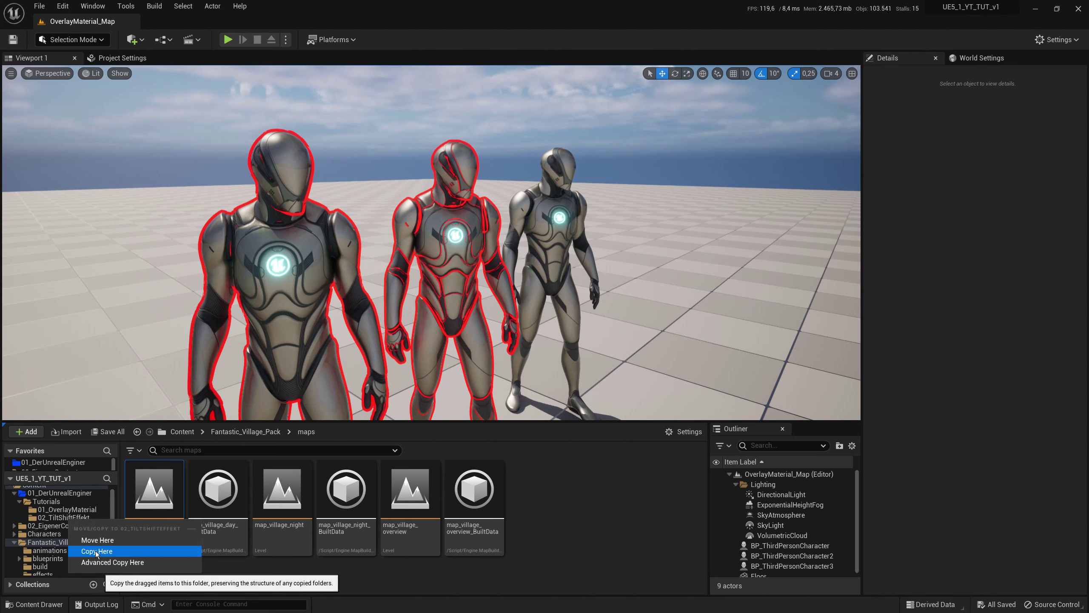
{"action": "left_click", "coordinate": [156, 553]}
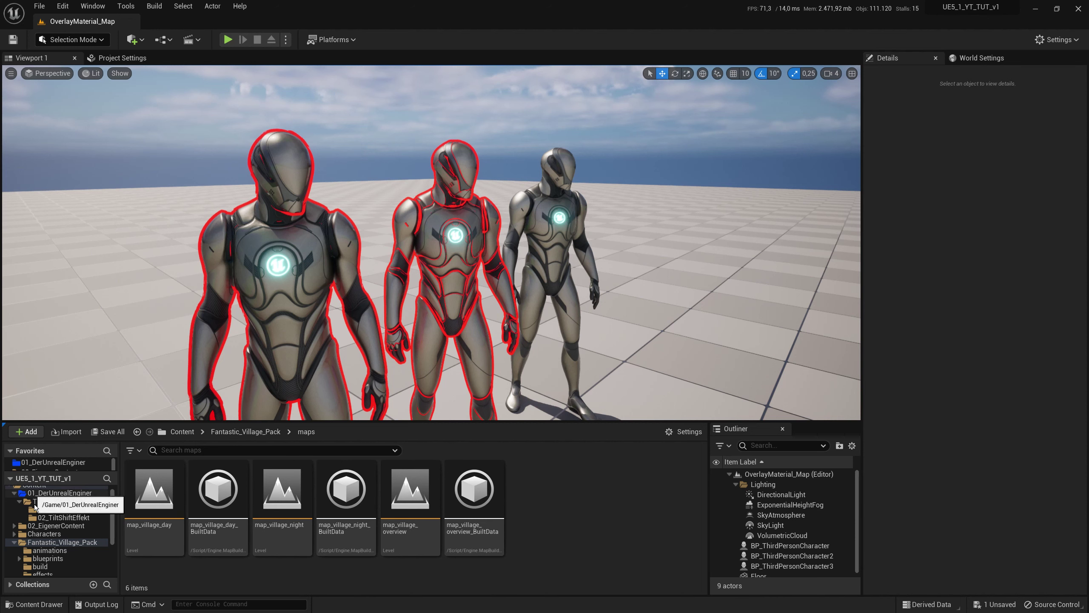
{"action": "left_click", "coordinate": [65, 518]}
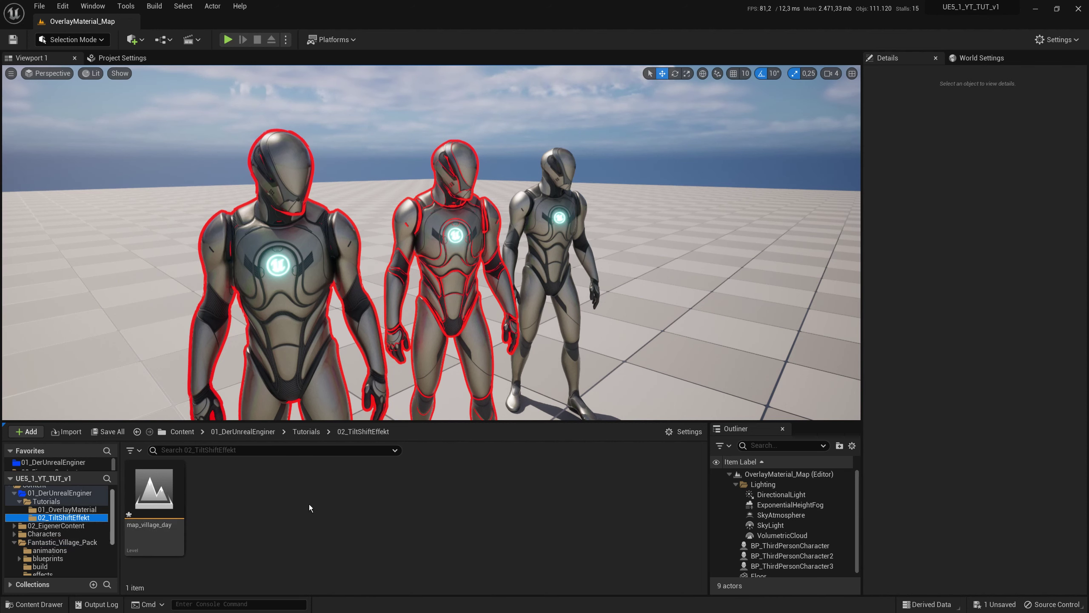
{"action": "double_click", "coordinate": [154, 491]}
Step: Save pending content changes and let the copied map_village_day level finish loading
{"action": "left_click", "coordinate": [563, 405]}
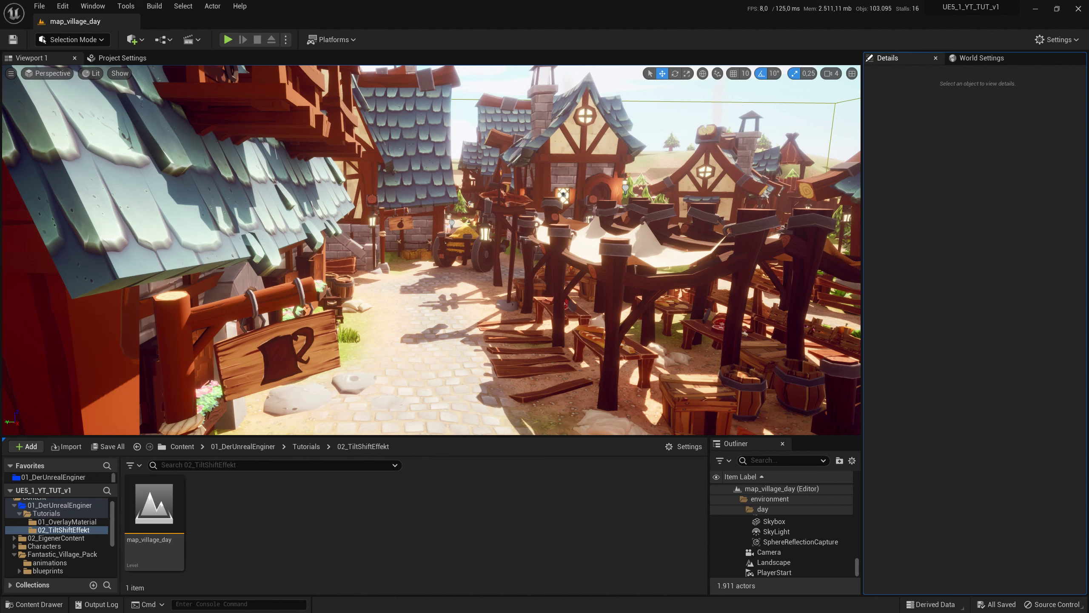
{"action": "left_click", "coordinate": [412, 574]}
Step: Add a Cine Camera Actor to the village level from Quickly Add > Cinematic
{"action": "left_click", "coordinate": [134, 39]}
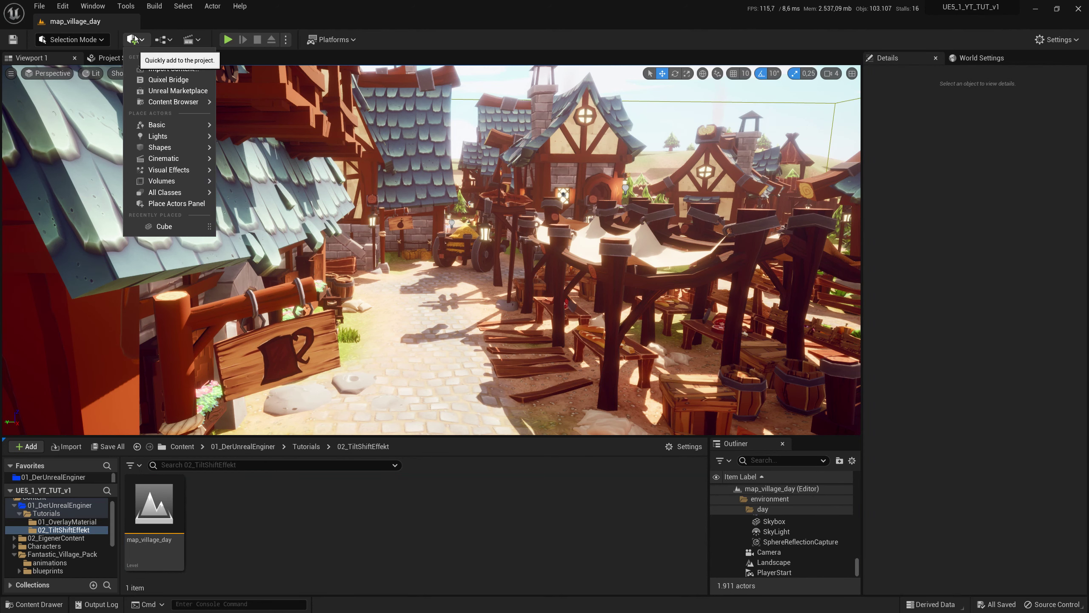
{"action": "mouse_move", "coordinate": [179, 158]}
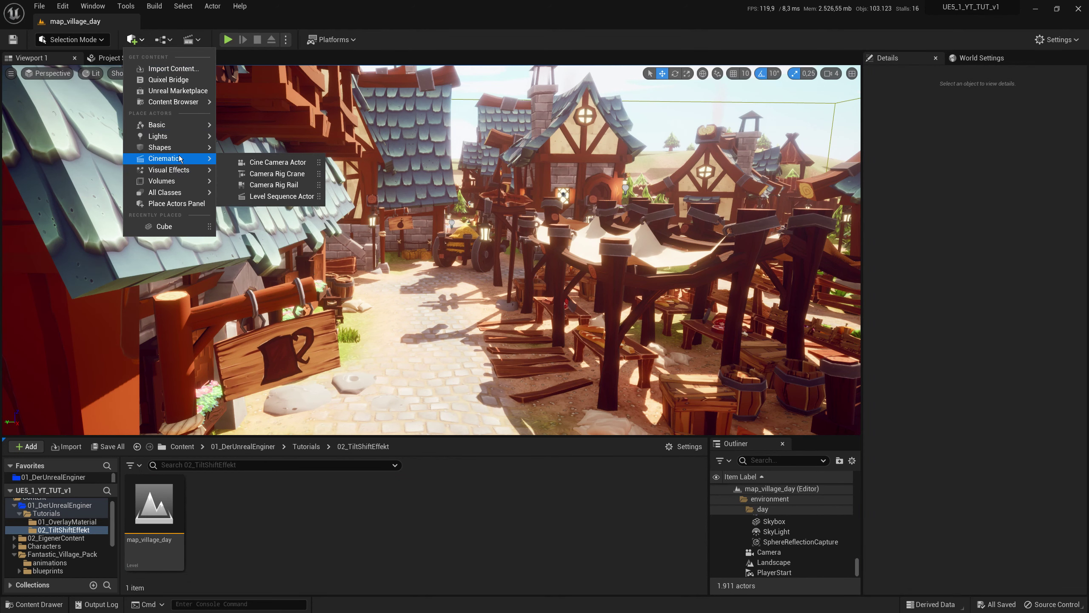
{"action": "left_click", "coordinate": [286, 161]}
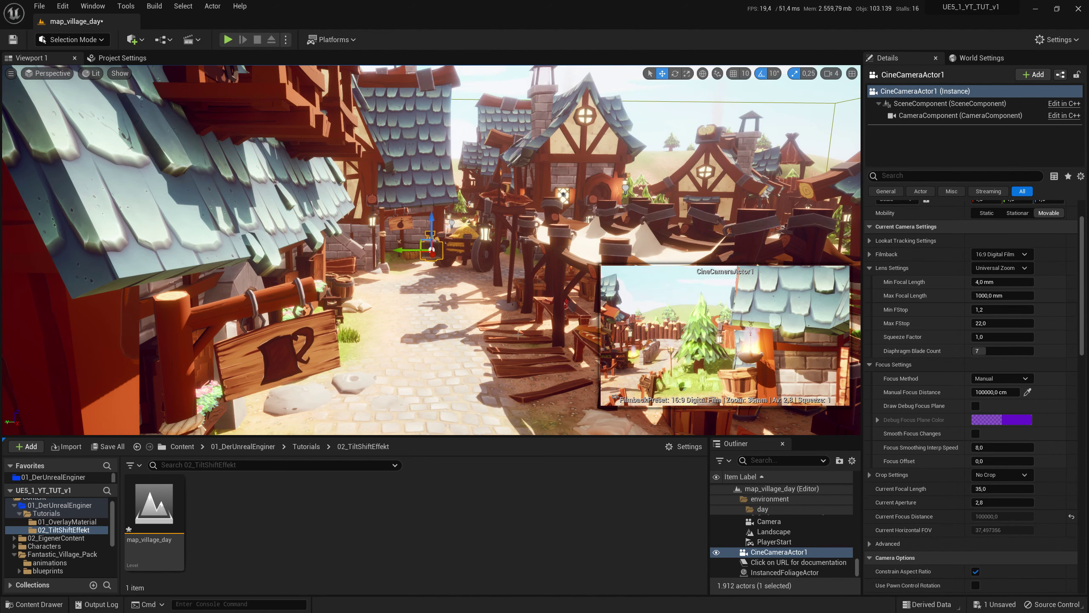
Step: Pilot CineCameraActor1 from the Outliner so the viewport looks through it
{"action": "right_click", "coordinate": [757, 554]}
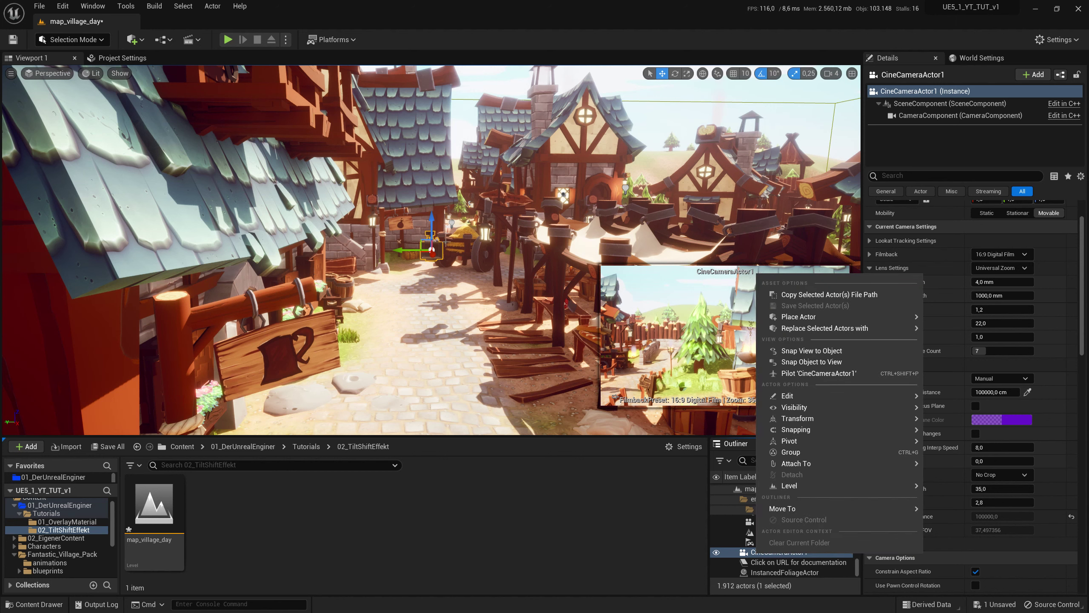
{"action": "left_click", "coordinate": [446, 243]}
{"action": "right_click", "coordinate": [441, 253]}
{"action": "mouse_move", "coordinate": [473, 386]}
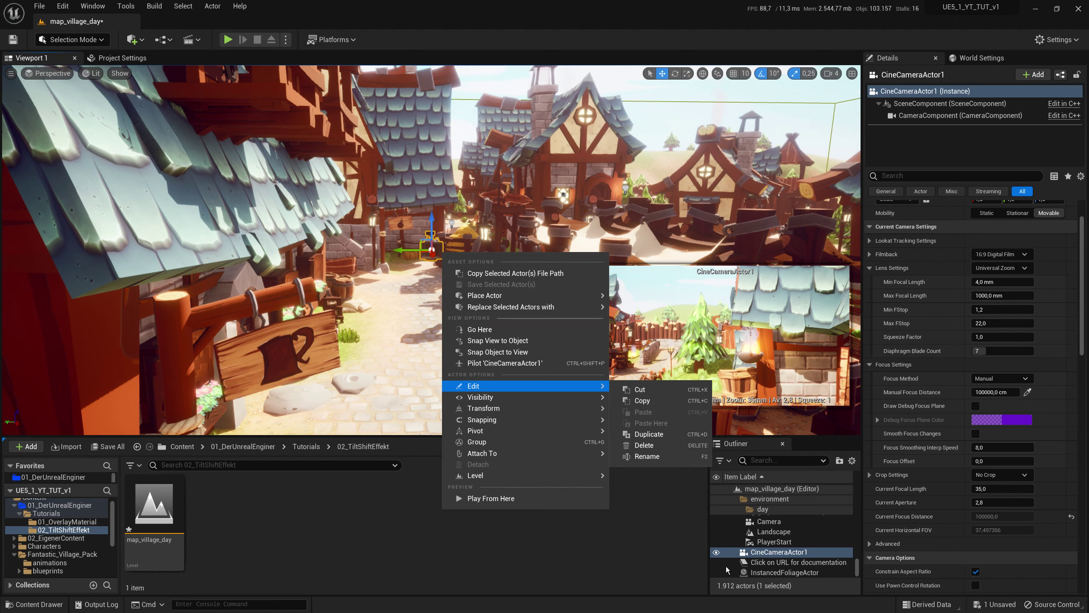
{"action": "right_click", "coordinate": [757, 554]}
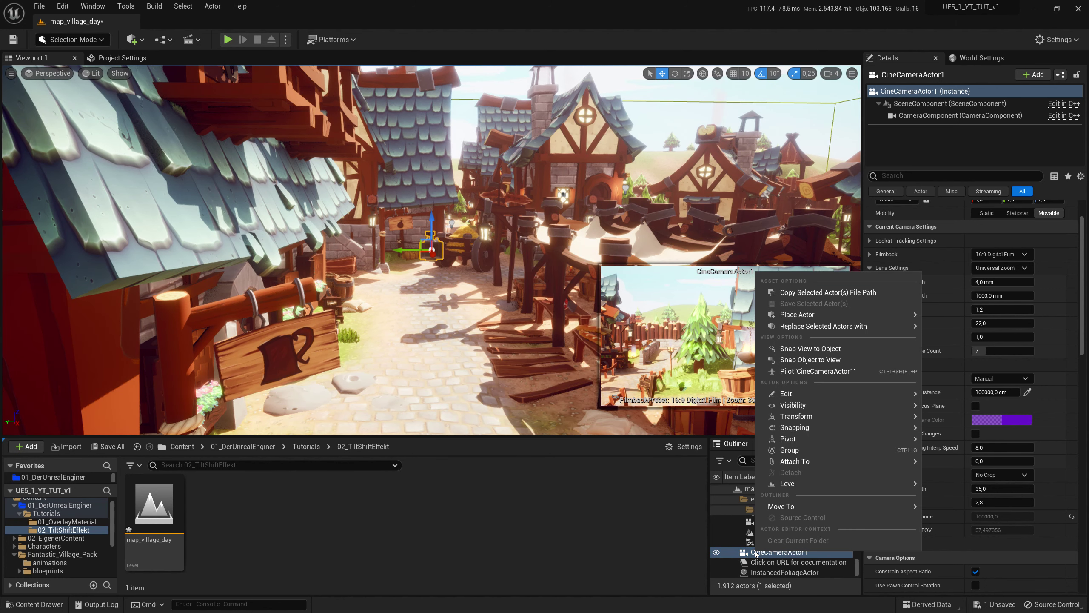
{"action": "left_click", "coordinate": [806, 371]}
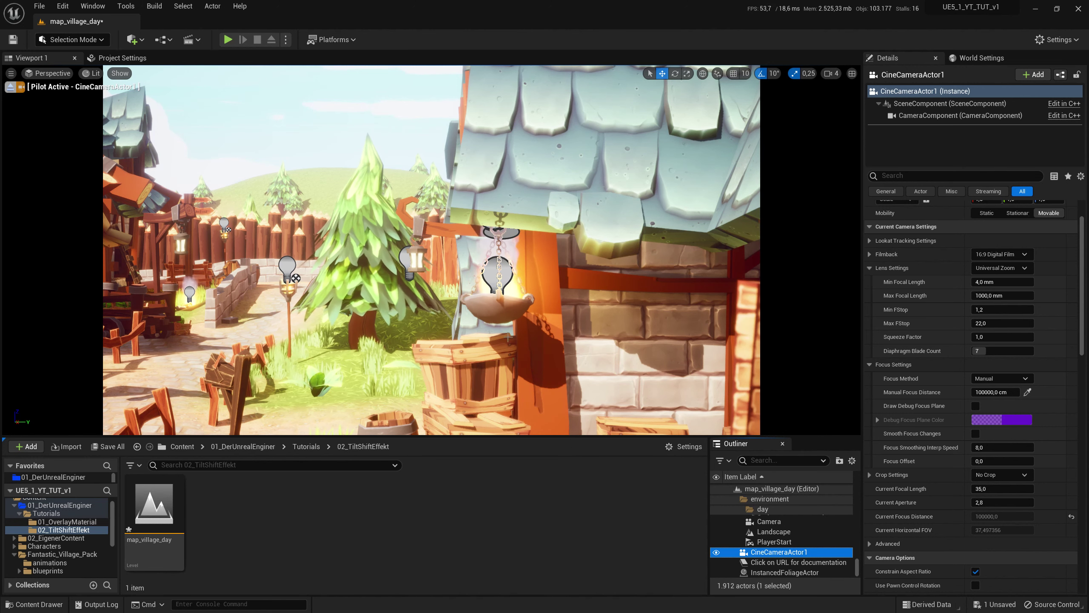
Step: Toggle game view with G, then select CineCameraActor1 in the Outliner to show its lens settings
{"action": "left_click", "coordinate": [390, 142]}
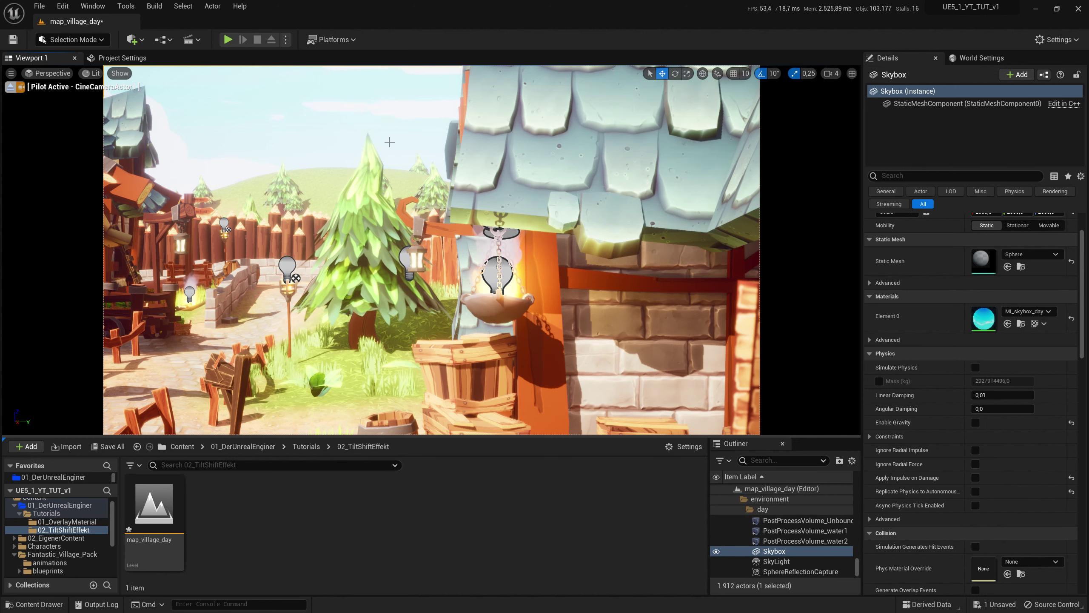
{"action": "key", "text": "g"}
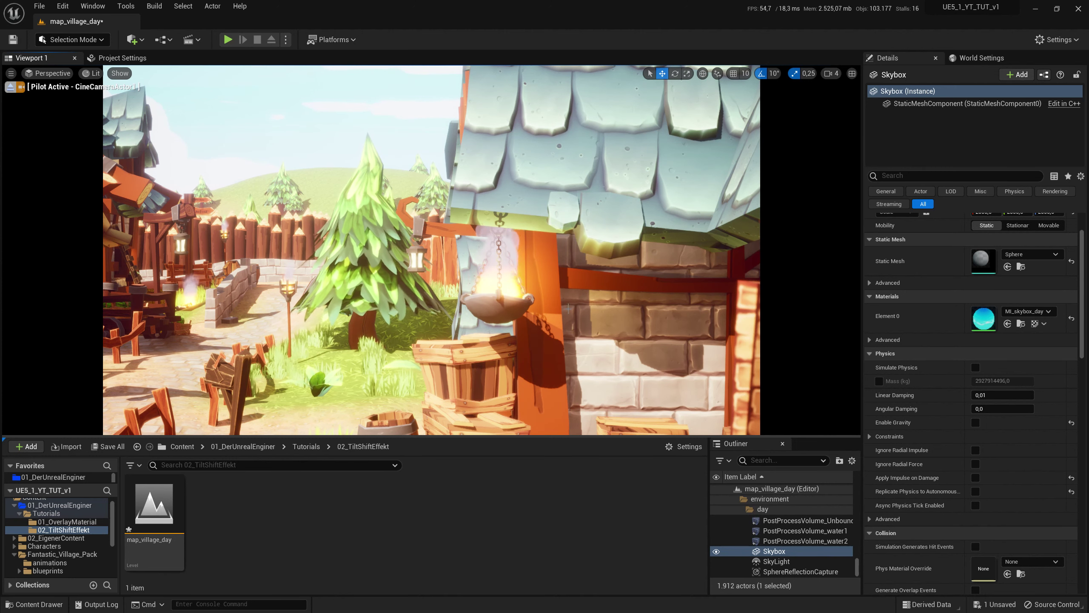
{"action": "left_click", "coordinate": [507, 308]}
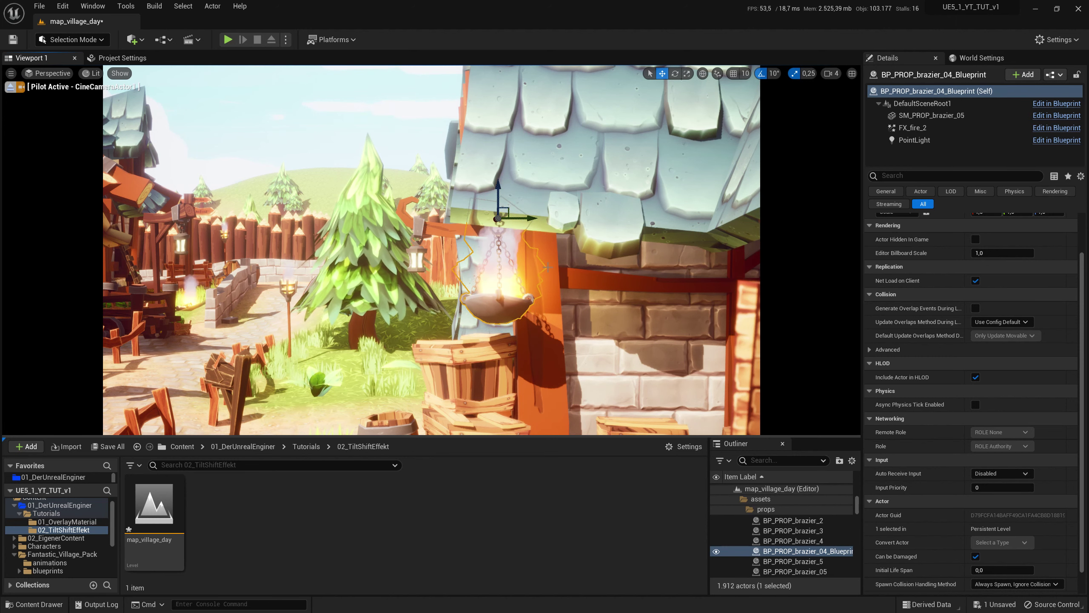
{"action": "left_click", "coordinate": [318, 120]}
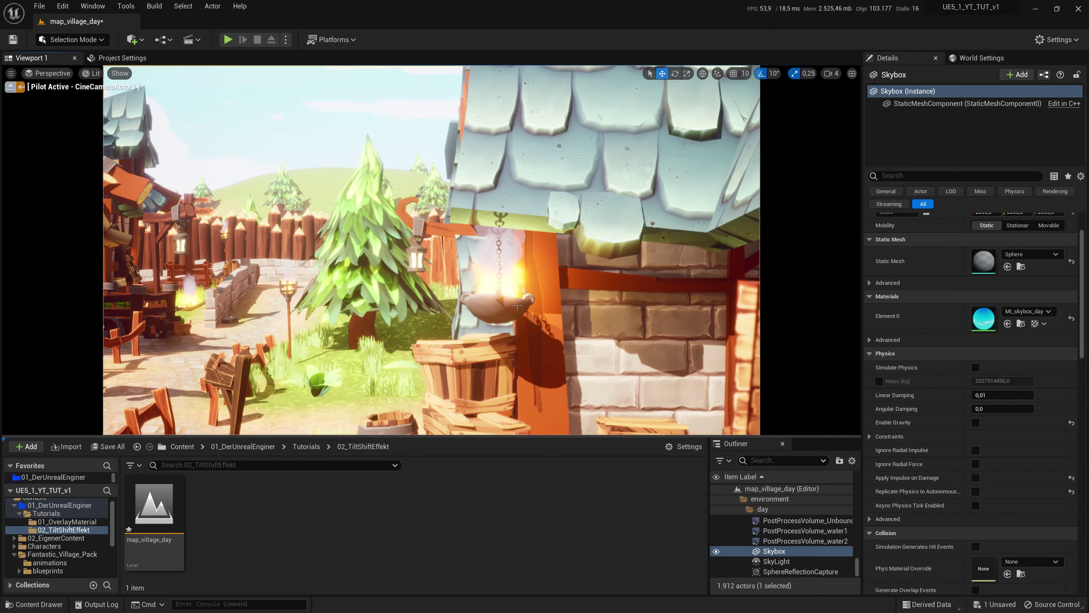
{"action": "scroll", "coordinate": [777, 537], "scroll_direction": "down", "scroll_amount": 3}
{"action": "left_click", "coordinate": [778, 552]}
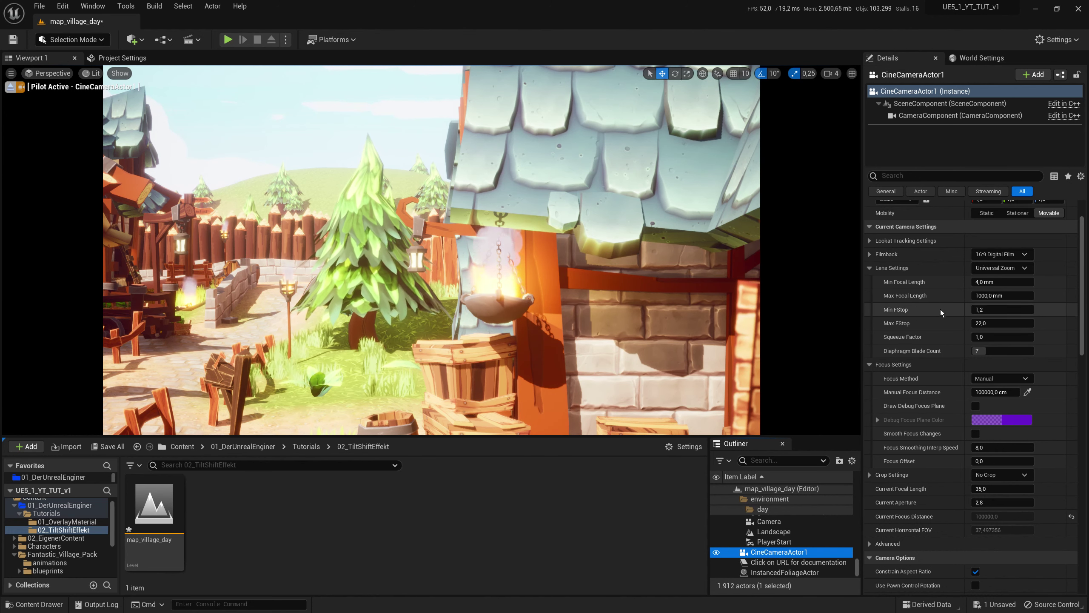
Step: Set the camera's Min FStop to 0 and Current Aperture to 0,09
{"action": "left_click", "coordinate": [994, 309]}
{"action": "type", "text": "0"}
{"action": "key", "text": "Return"}
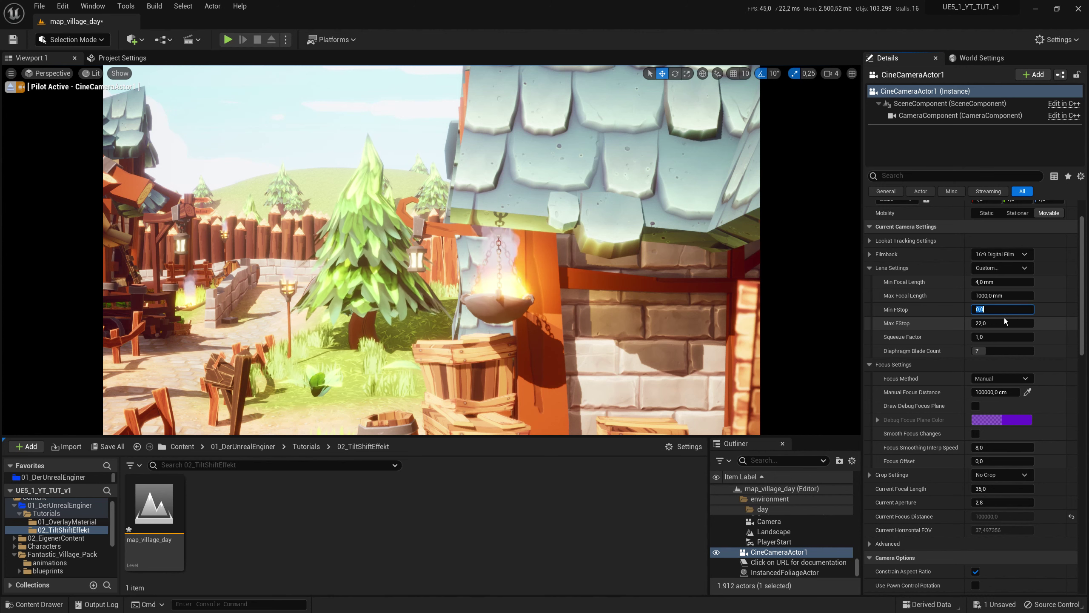
{"action": "left_click", "coordinate": [996, 503]}
{"action": "type", "text": "0,09"}
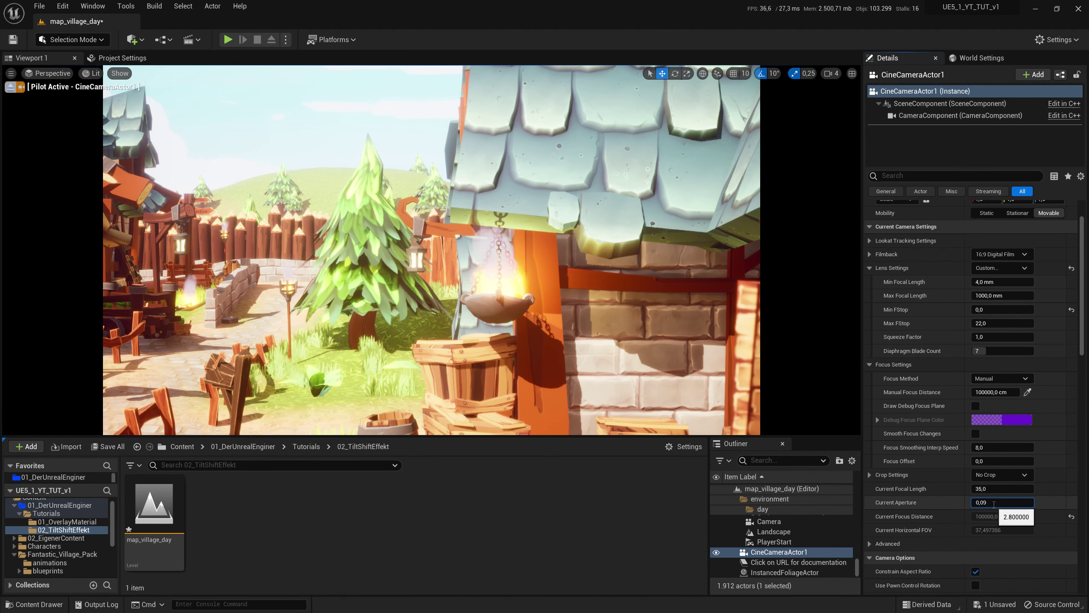
{"action": "key", "text": "Return"}
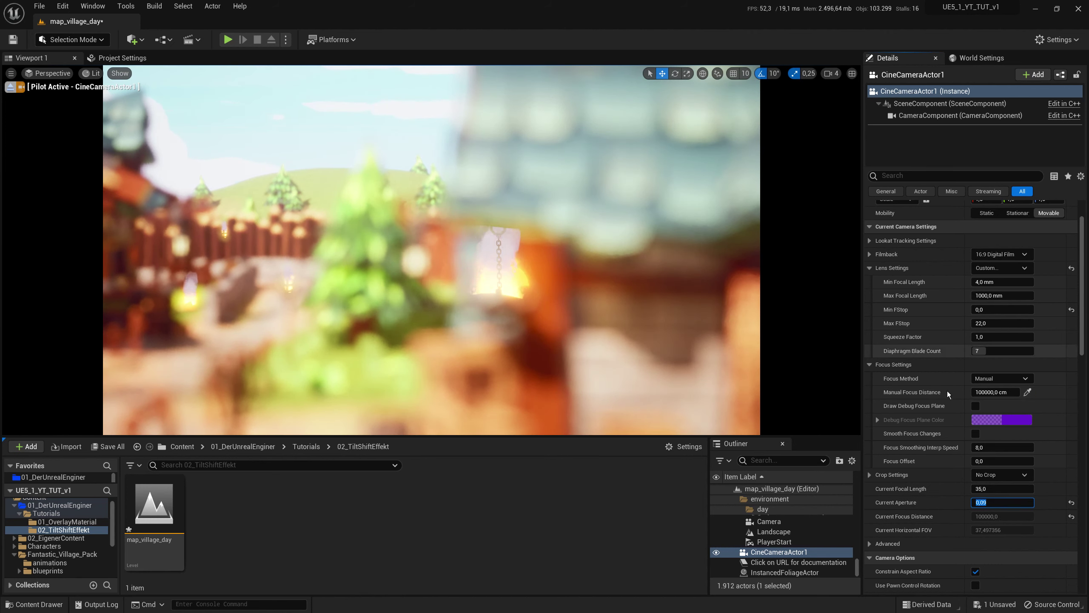
Step: Focus on the pine tree at about 2268 cm using the debug focus plane, then hide it
{"action": "left_click", "coordinate": [977, 406]}
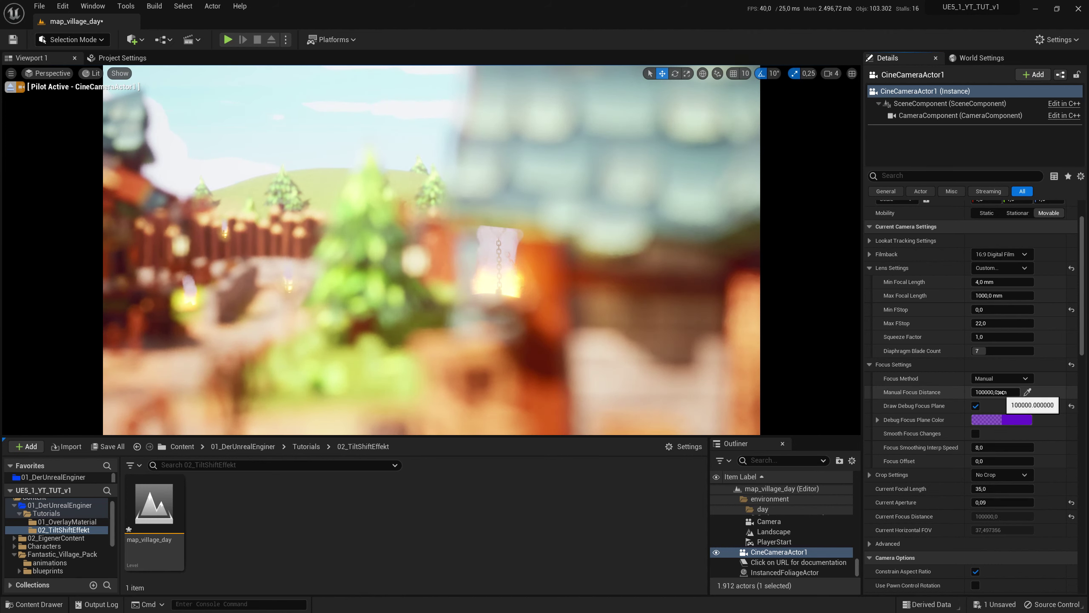
{"action": "left_click_drag", "start_coordinate": [995, 392], "coordinate": [982, 392]}
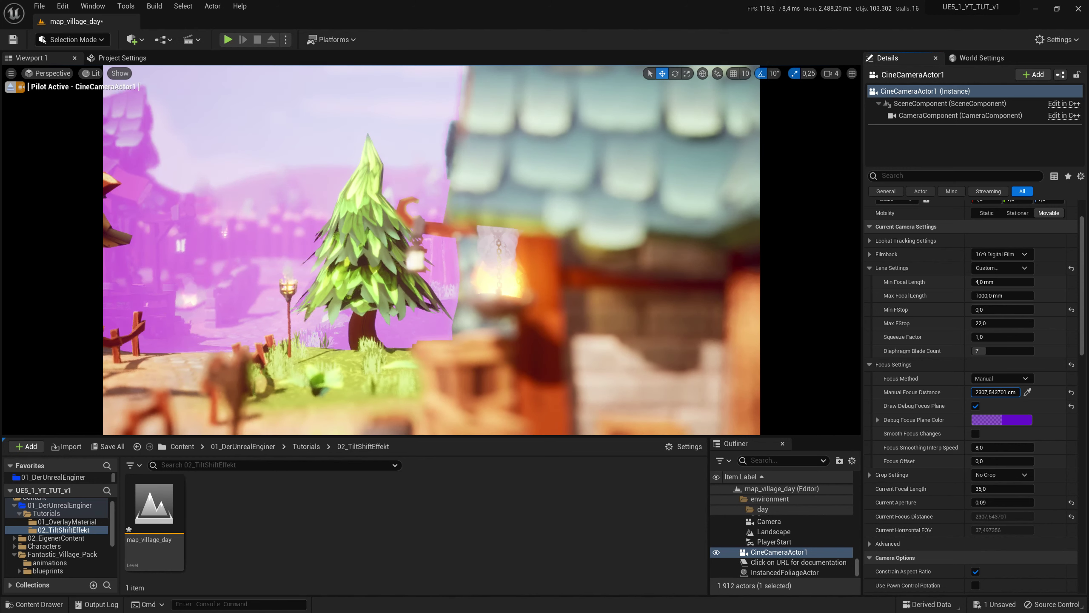
{"action": "left_click_drag", "start_coordinate": [995, 392], "coordinate": [982, 392]}
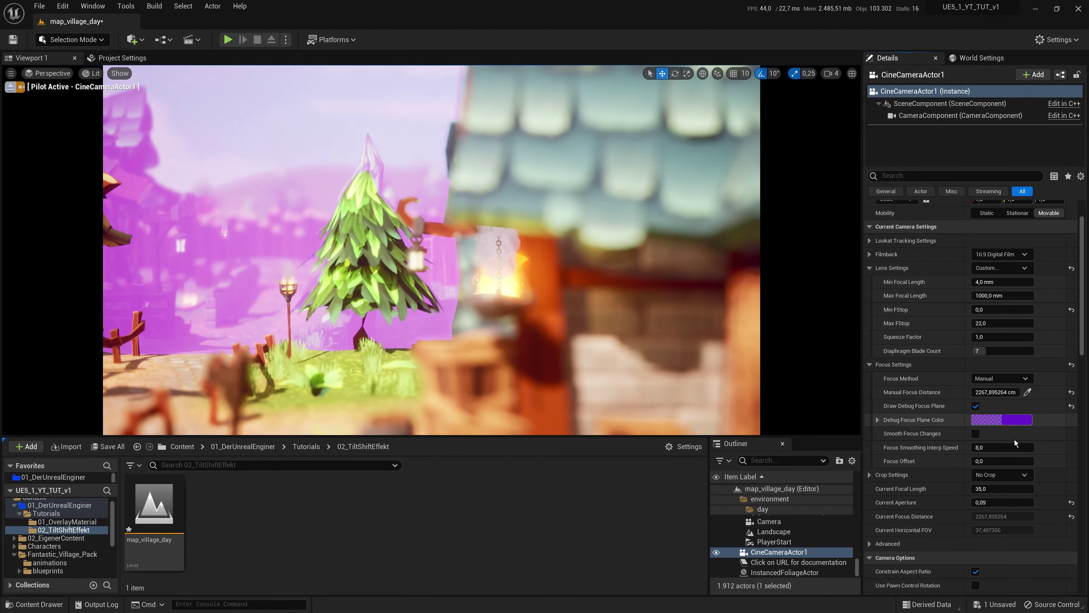
{"action": "left_click", "coordinate": [976, 406]}
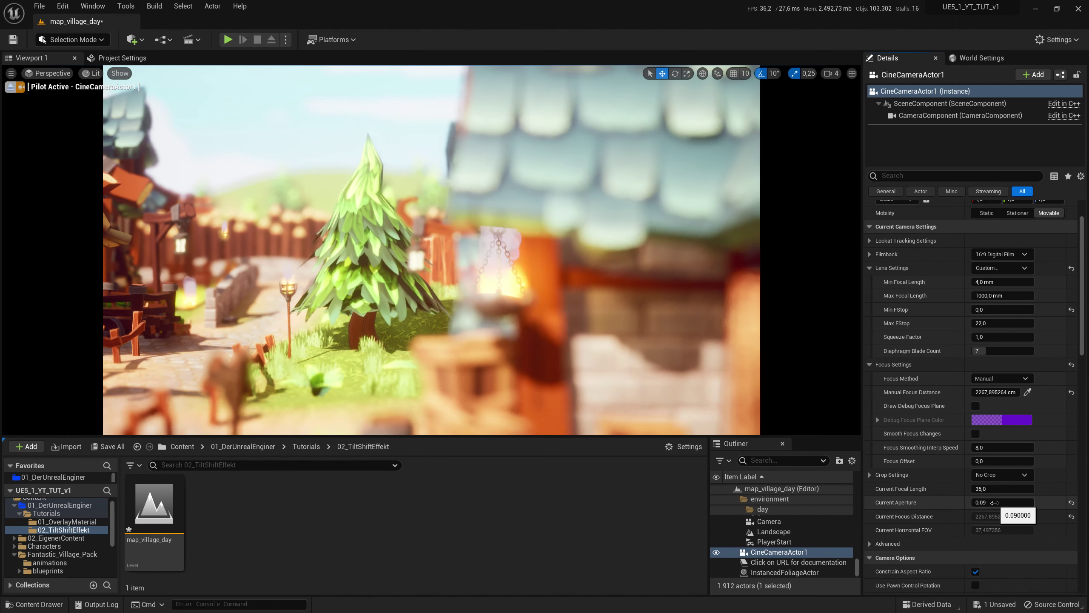
Step: Re-enter aperture 0,09 and lengthen the focal length from 35 to about 124 mm
{"action": "left_click_drag", "start_coordinate": [992, 503], "coordinate": [970, 502]}
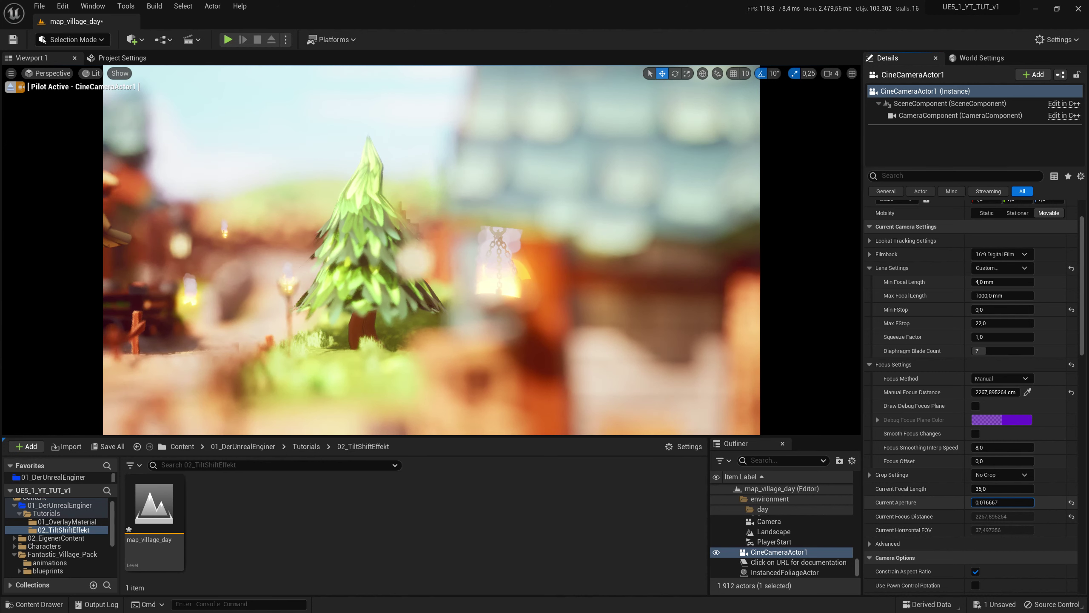
{"action": "mouse_move", "coordinate": [970, 503]}
{"action": "left_mouse_down"}
{"action": "mouse_move", "coordinate": [957, 503]}
{"action": "mouse_move", "coordinate": [995, 502]}
{"action": "left_mouse_up"}
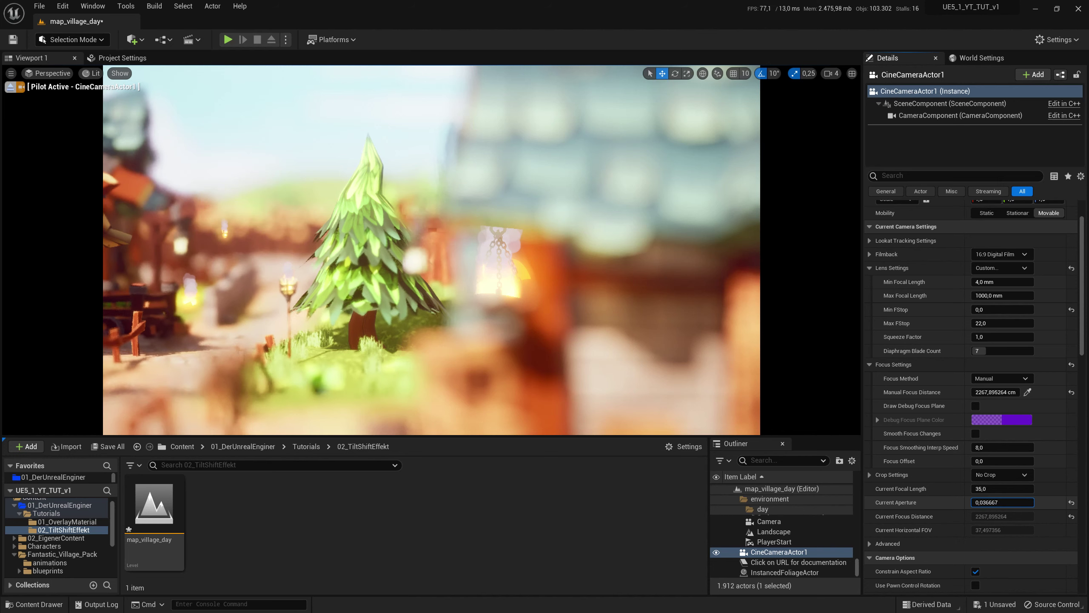
{"action": "type", "text": "0"}
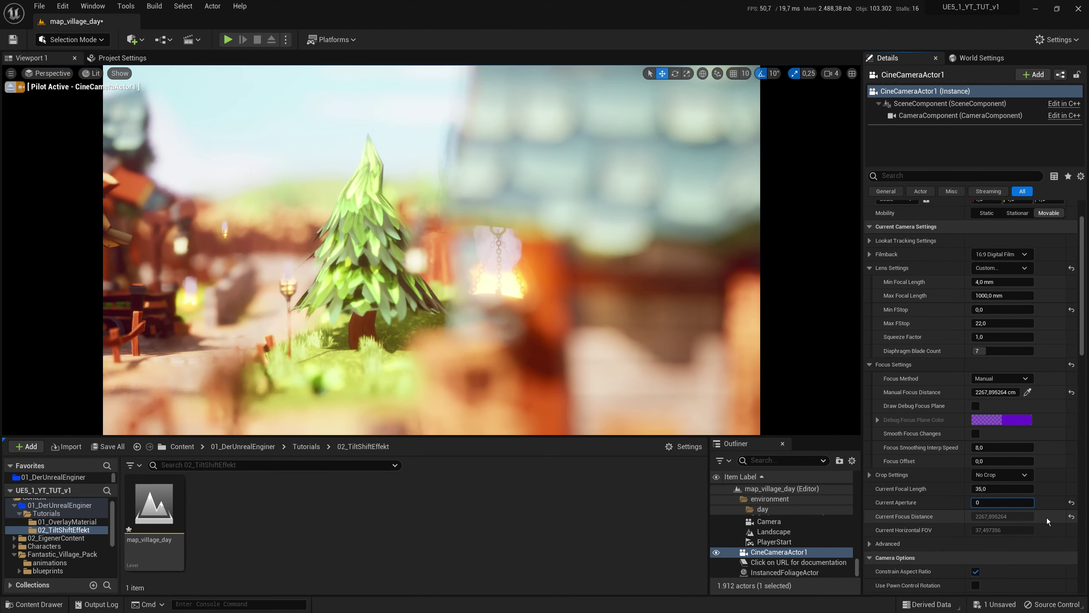
{"action": "type", "text": ",09"}
{"action": "key", "text": "Return"}
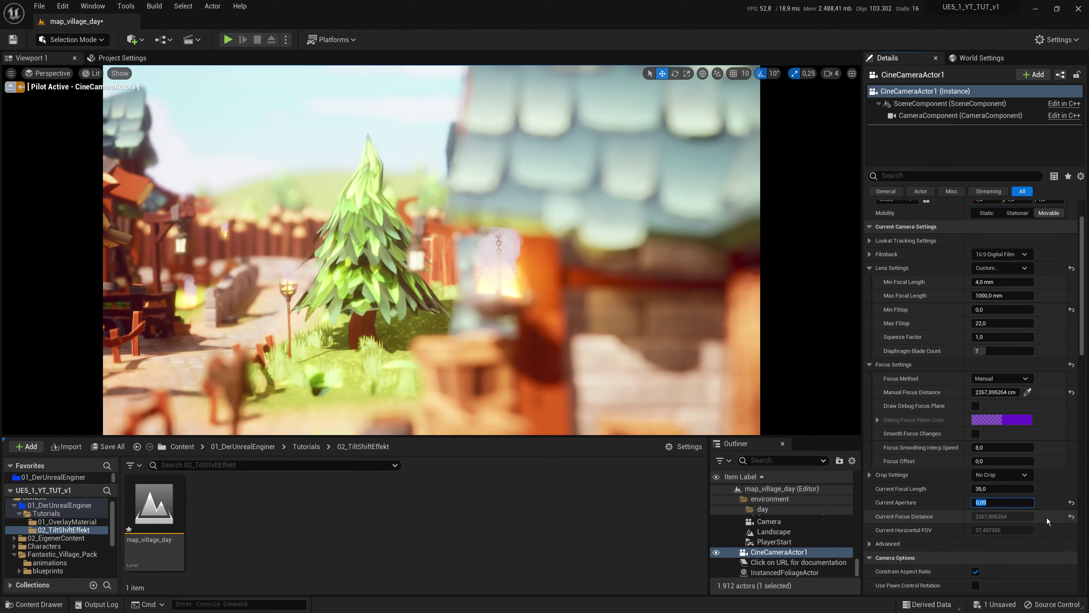
{"action": "left_click", "coordinate": [992, 489]}
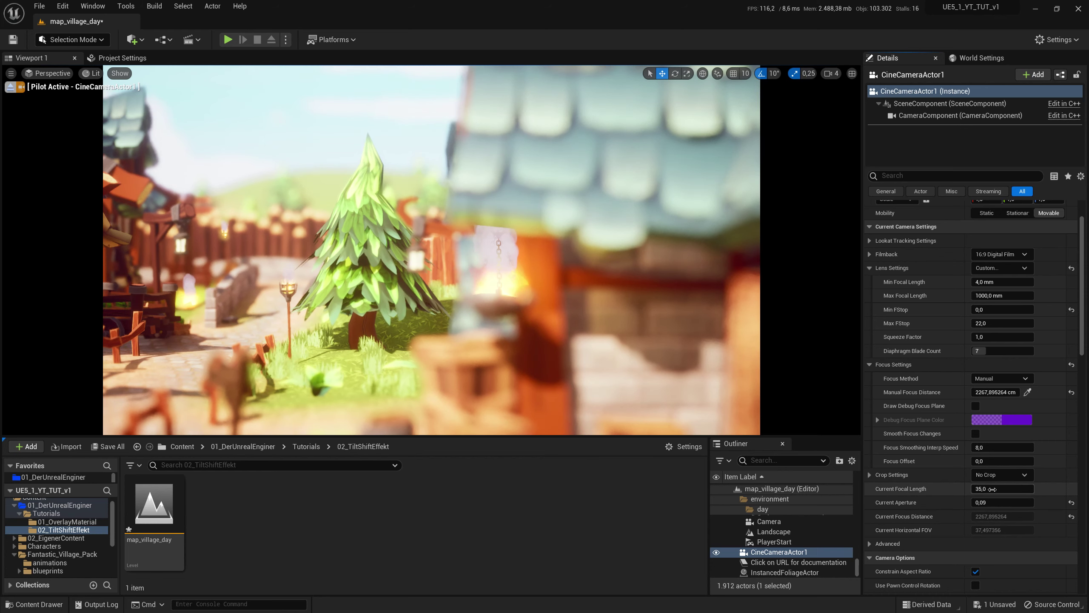
{"action": "mouse_move", "coordinate": [992, 489]}
{"action": "left_mouse_down"}
{"action": "mouse_move", "coordinate": [1020, 490]}
{"action": "mouse_move", "coordinate": [964, 489]}
{"action": "left_mouse_up"}
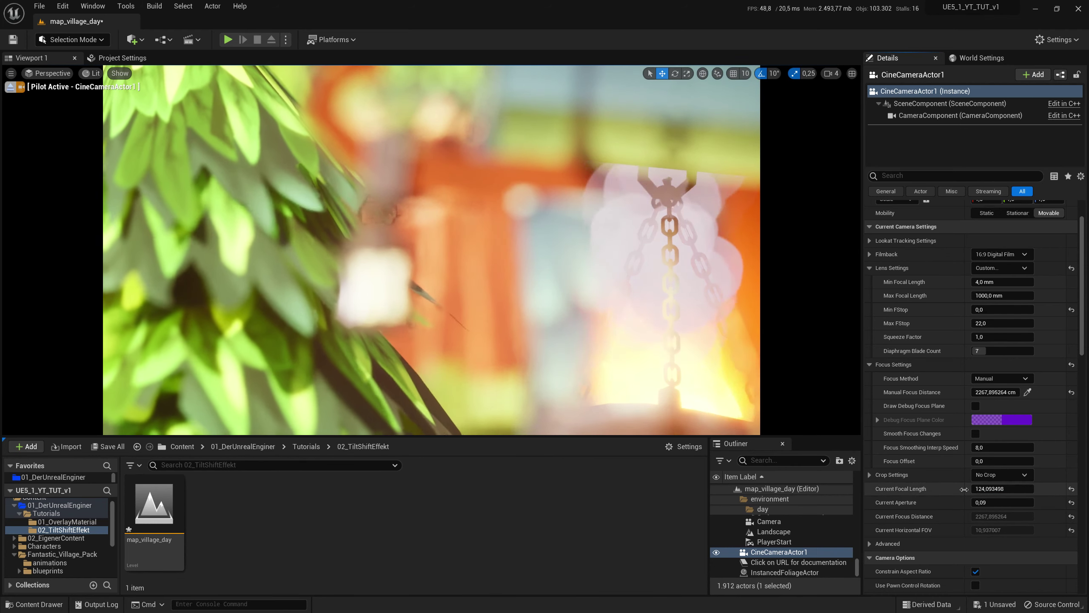
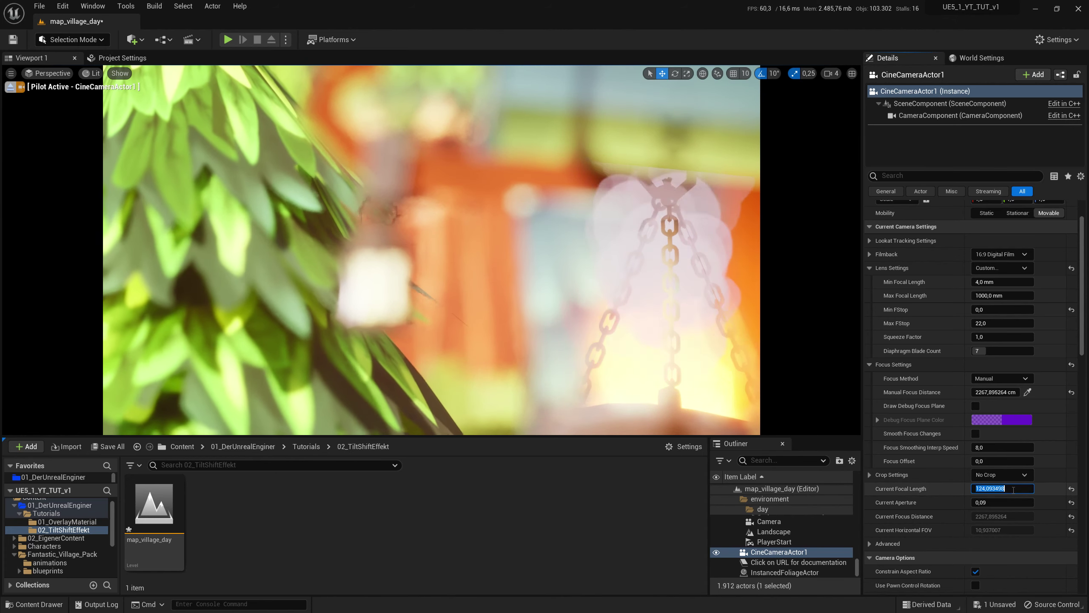
Step: Give the cine camera a 100 mm focal length and aim it at the house and hanging lantern
{"action": "type", "text": "100"}
{"action": "key", "text": "Return"}
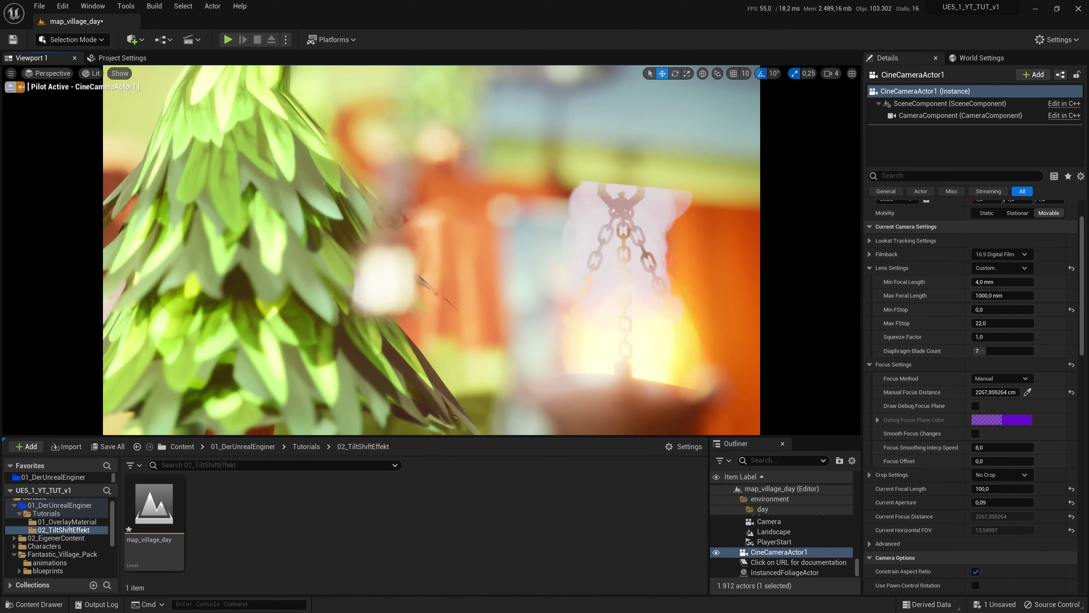
{"action": "mouse_move", "coordinate": [431, 250]}
{"action": "right_mouse_down"}
{"action": "mouse_move", "coordinate": [419, 262]}
{"action": "mouse_move", "coordinate": [415, 244]}
{"action": "mouse_move", "coordinate": [565, 361]}
{"action": "right_mouse_up"}
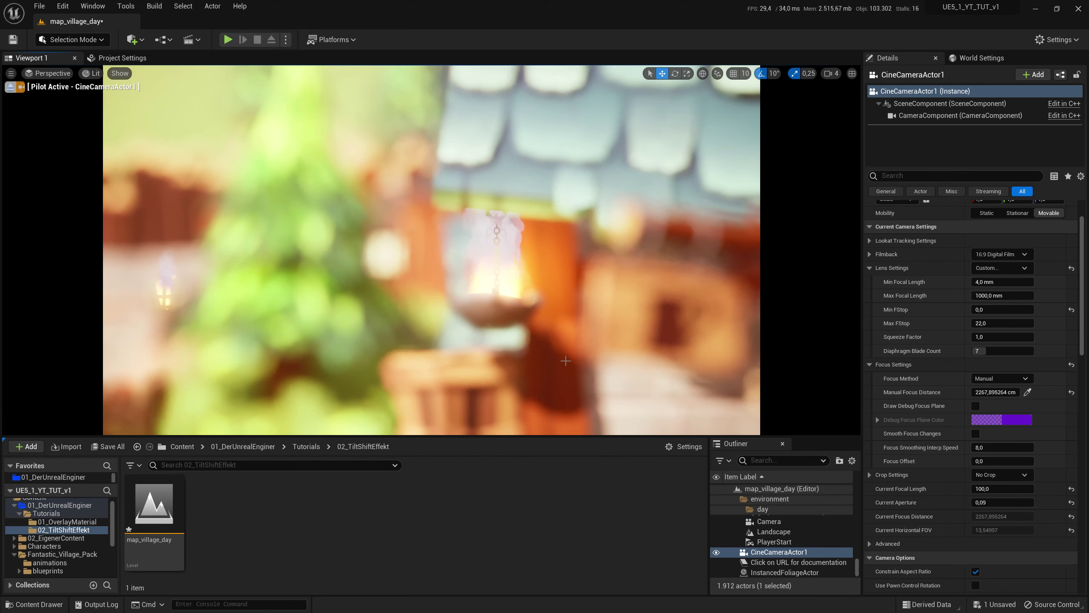
Step: Try eyedropper focus on the lantern, tree and logs, settling on the well at about 3985 cm
{"action": "left_click", "coordinate": [1028, 392]}
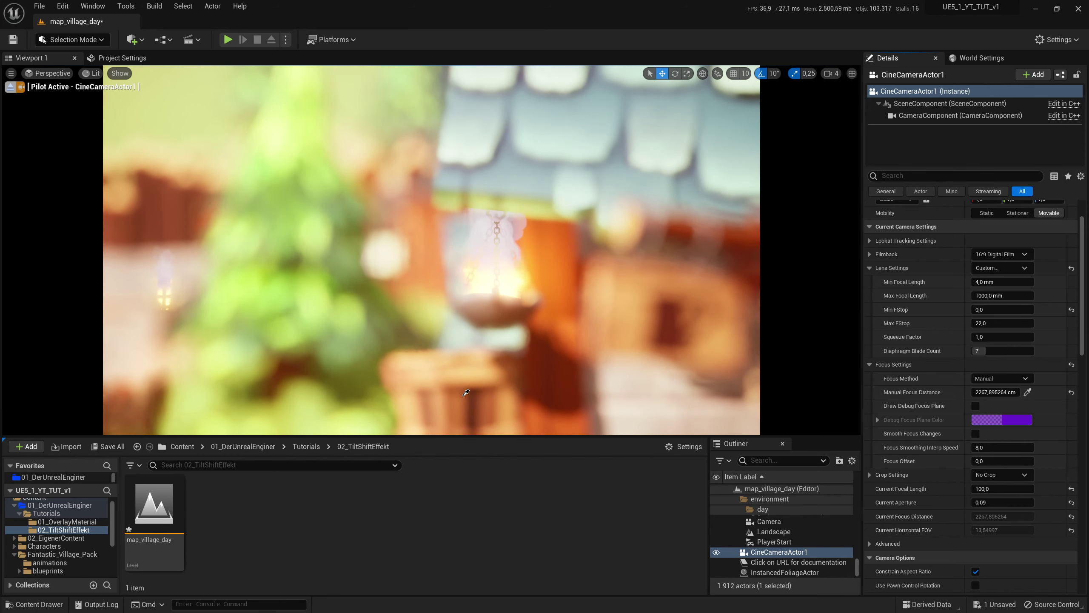
{"action": "left_click", "coordinate": [503, 304]}
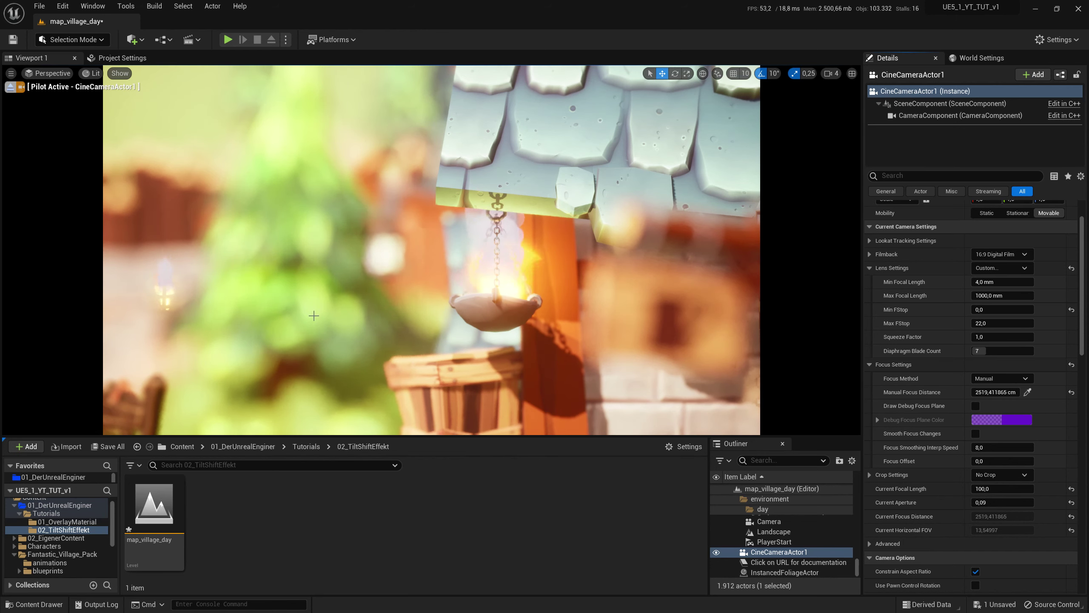
{"action": "left_click", "coordinate": [330, 350]}
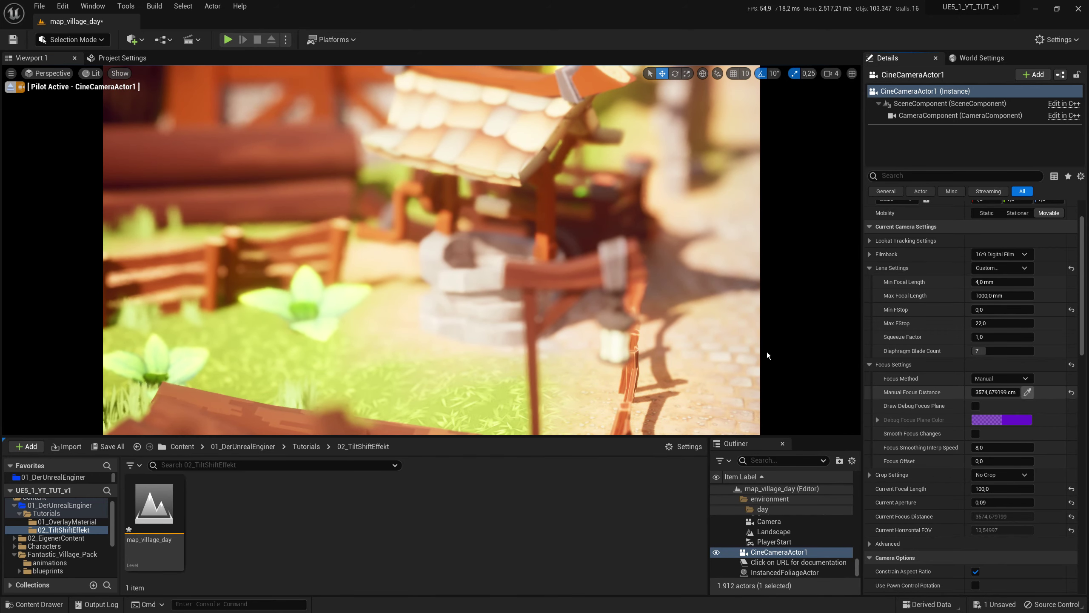
{"action": "left_click", "coordinate": [475, 290]}
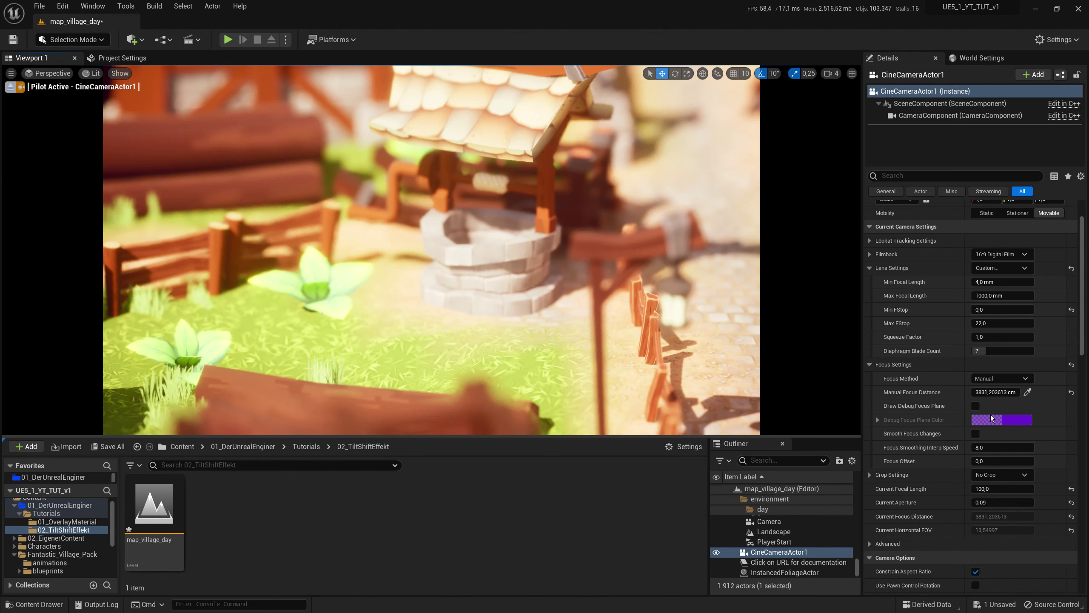
{"action": "left_click", "coordinate": [1027, 392]}
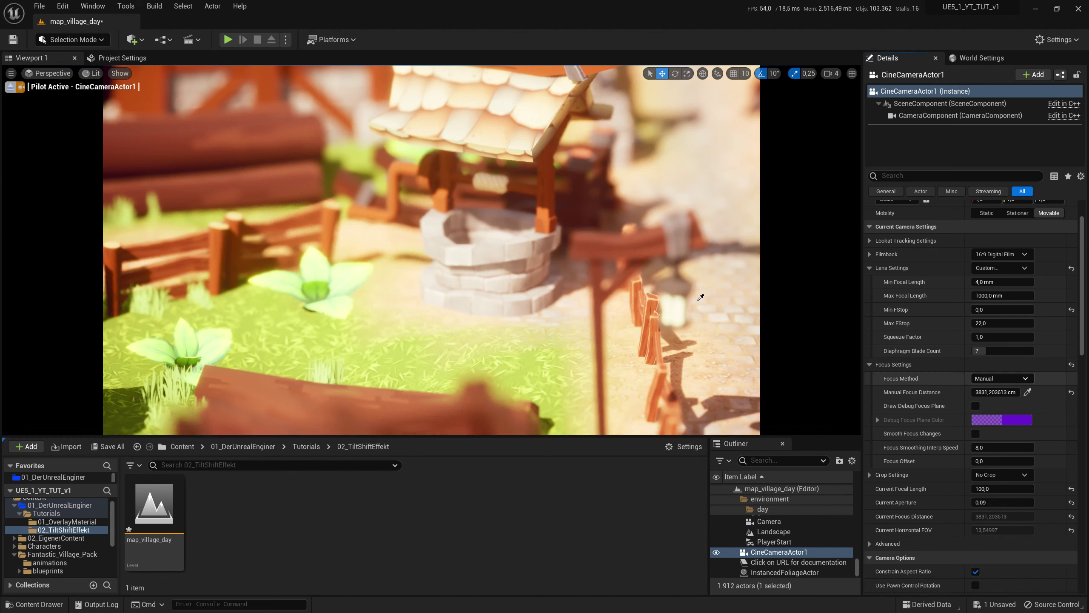
{"action": "left_click", "coordinate": [283, 138]}
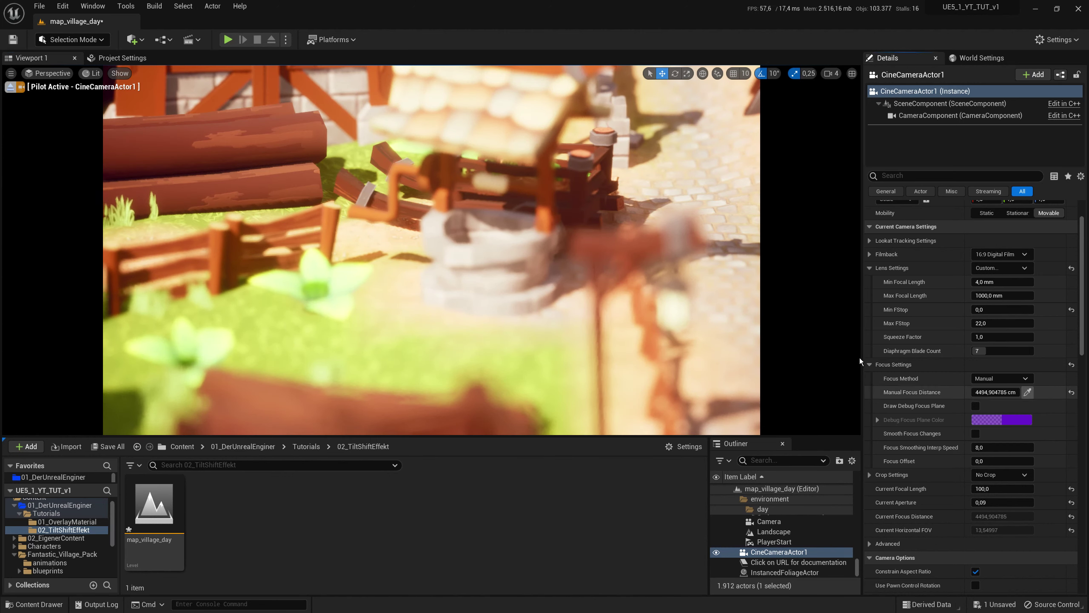
{"action": "left_click", "coordinate": [502, 256]}
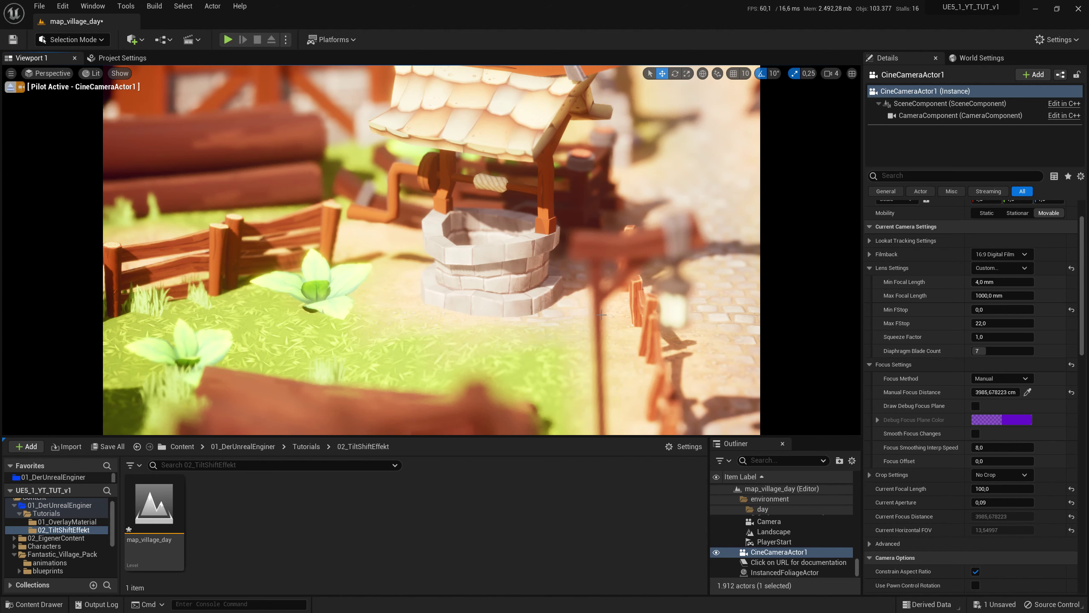
{"action": "key", "text": "ctrl+s"}
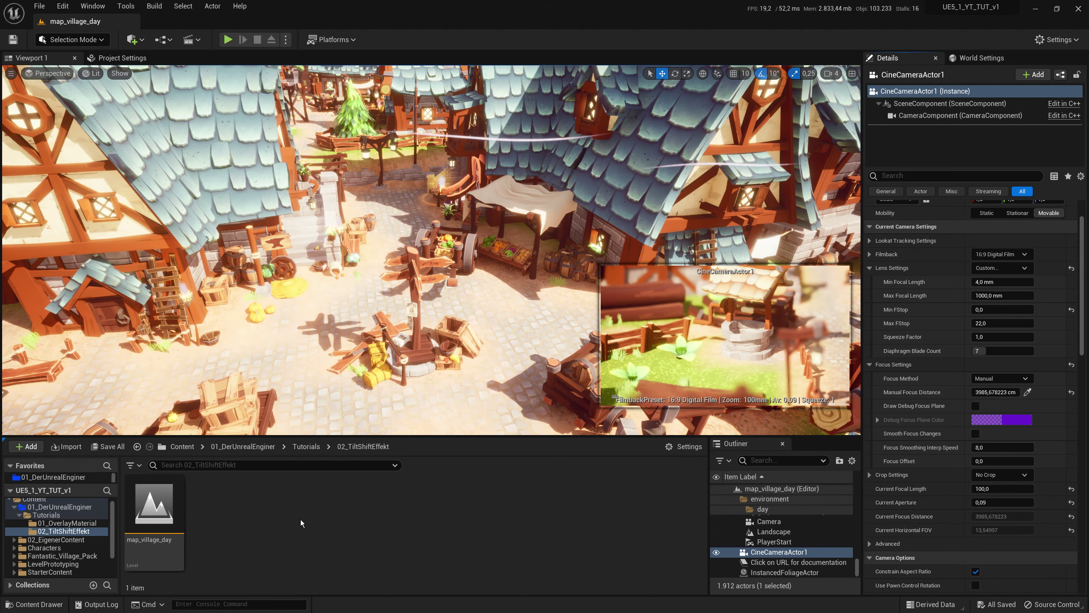
{"action": "scroll", "coordinate": [59, 565], "scroll_direction": "down", "scroll_amount": 3}
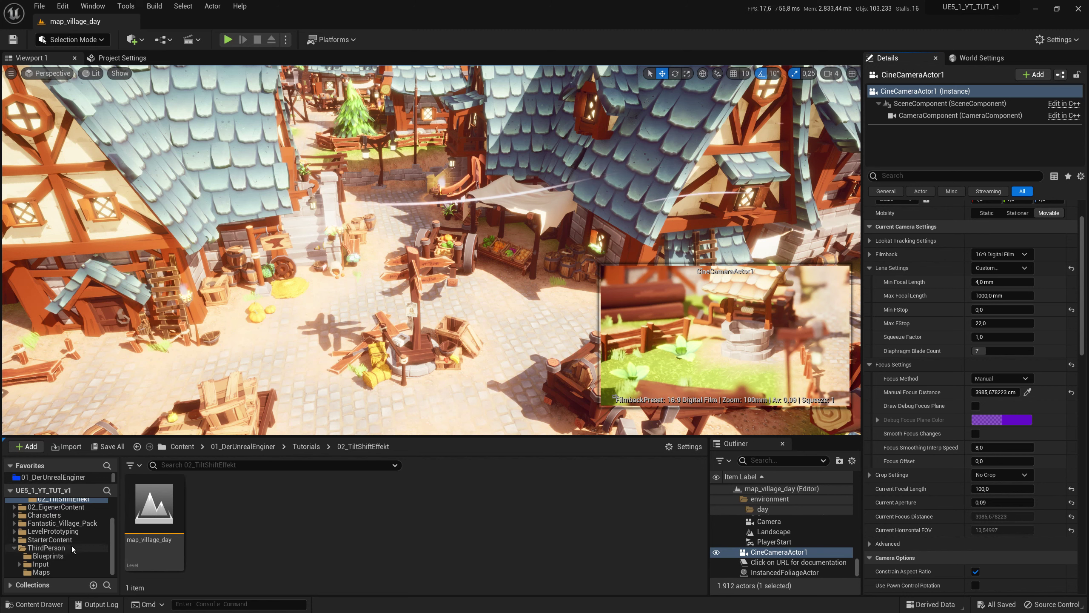
{"action": "left_click", "coordinate": [27, 447]}
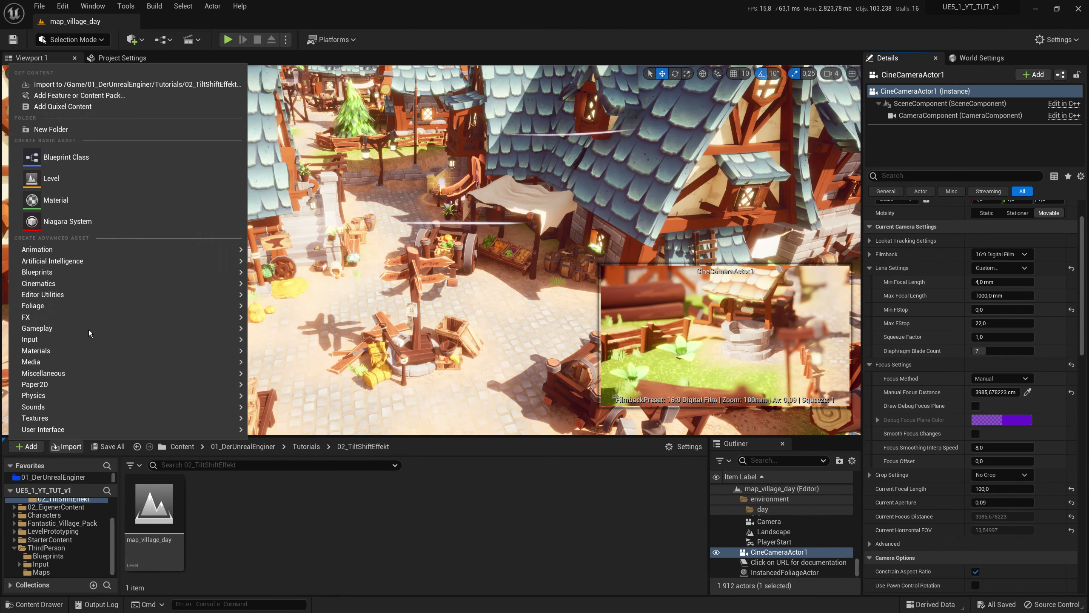
{"action": "left_click", "coordinate": [84, 95]}
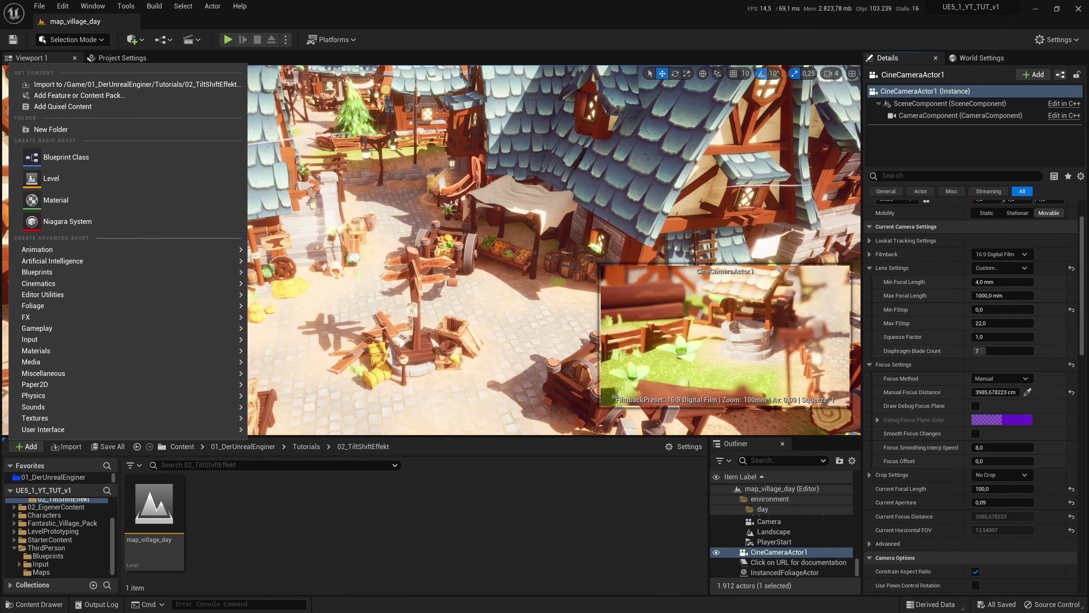
{"action": "left_click", "coordinate": [129, 96]}
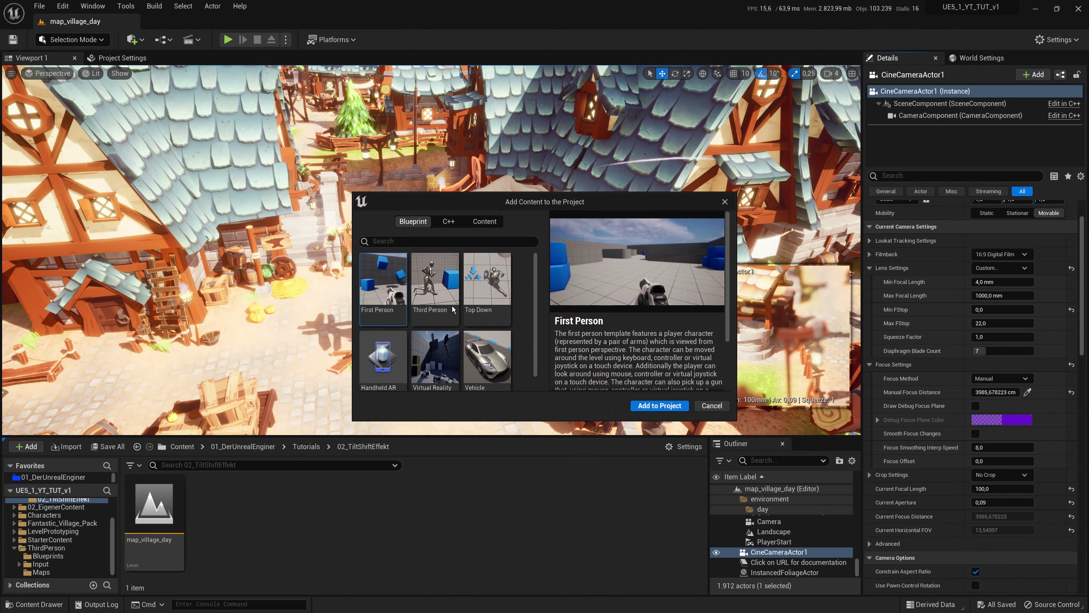
{"action": "left_click", "coordinate": [449, 314]}
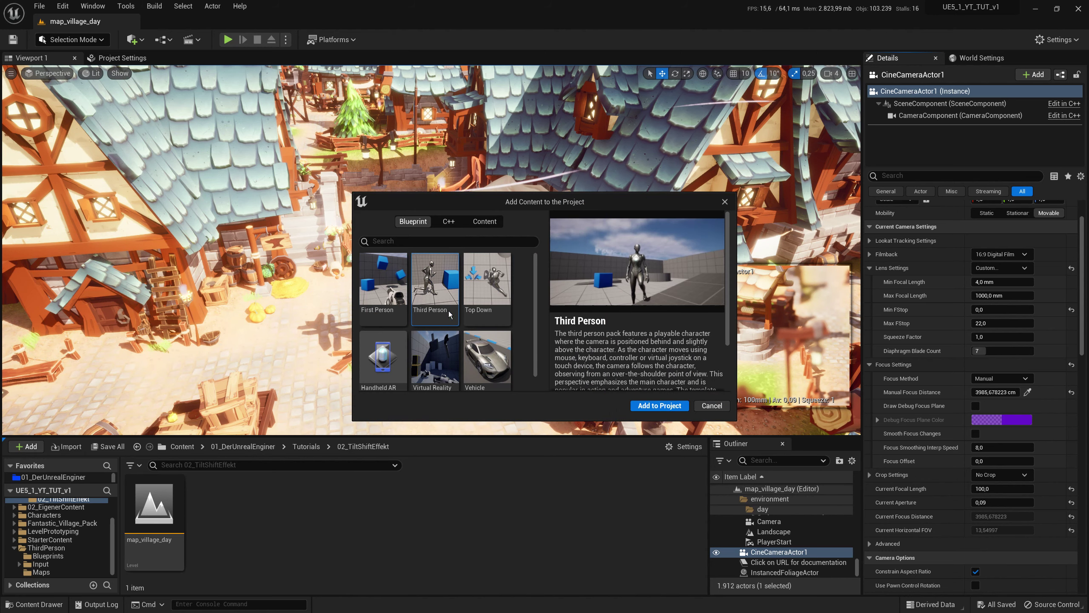
{"action": "left_click", "coordinate": [723, 203]}
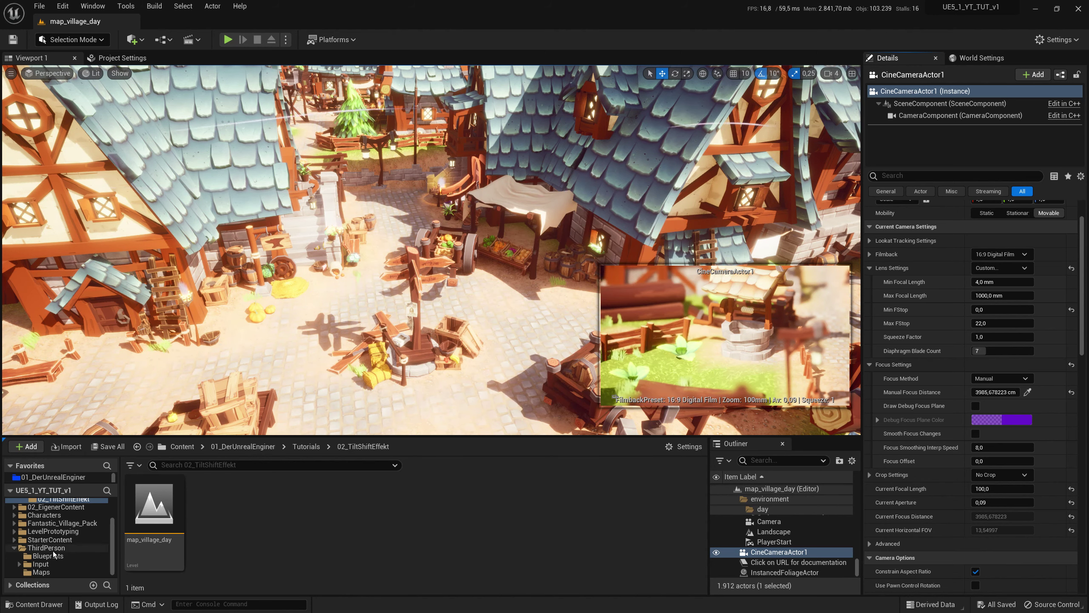
Step: Copy BP_ThirdPersonCharacter from the ThirdPerson Blueprints folder into 02_TiltShiftEffekt
{"action": "left_click", "coordinate": [54, 555]}
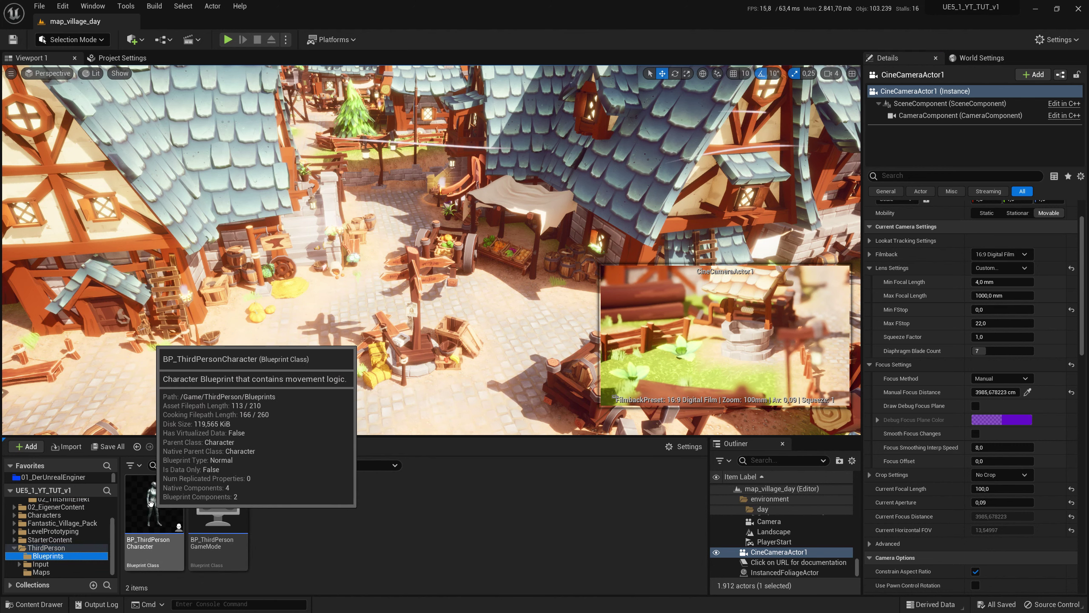
{"action": "left_click_drag", "start_coordinate": [151, 503], "coordinate": [73, 505]}
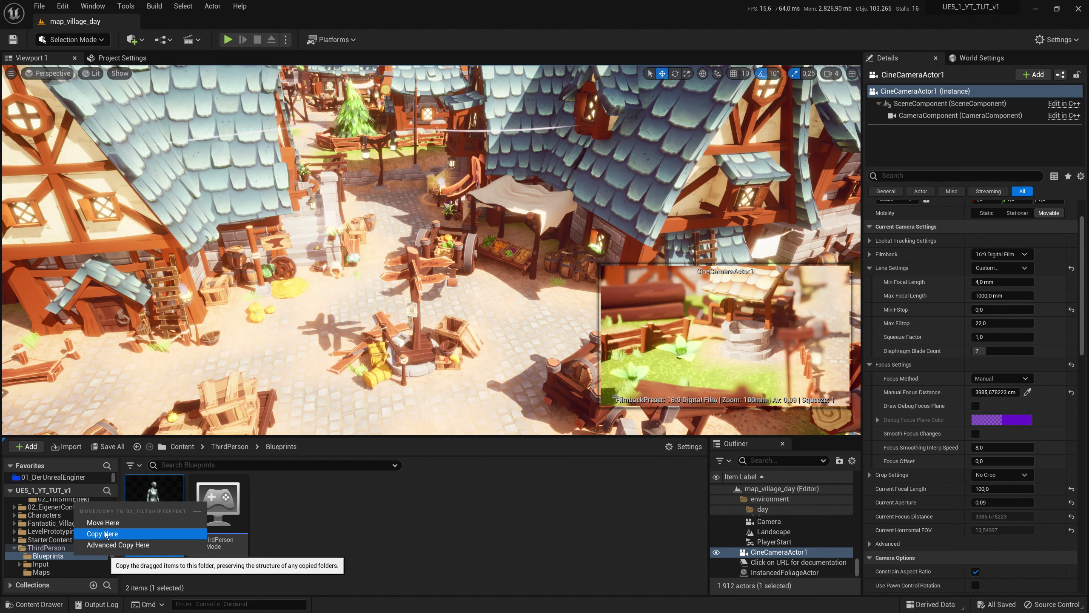
{"action": "left_click", "coordinate": [106, 533]}
{"action": "left_click", "coordinate": [230, 507]}
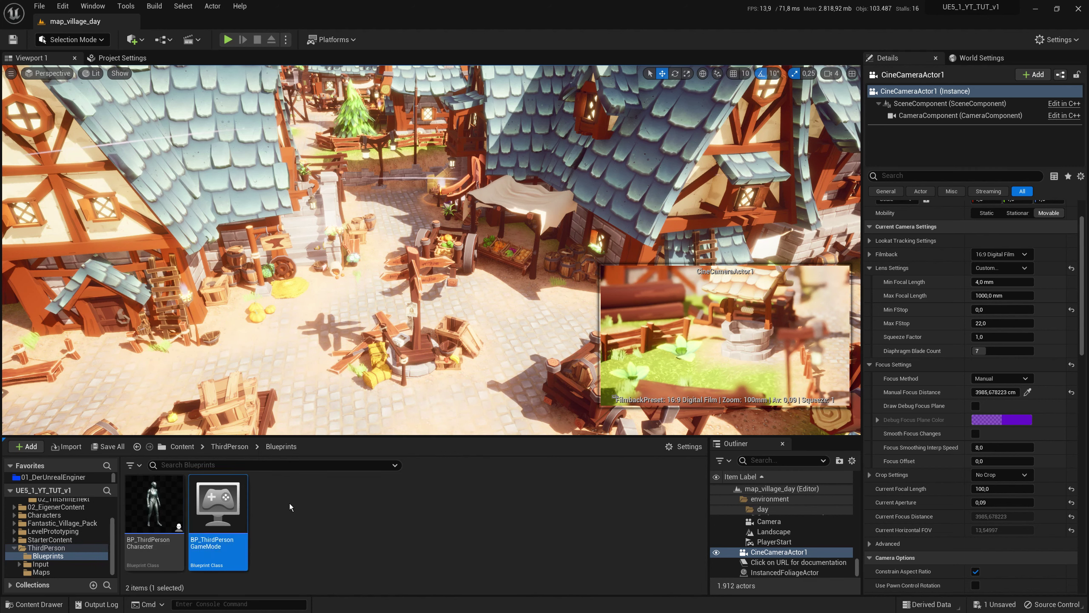
{"action": "scroll", "coordinate": [55, 523], "scroll_direction": "up", "scroll_amount": 1}
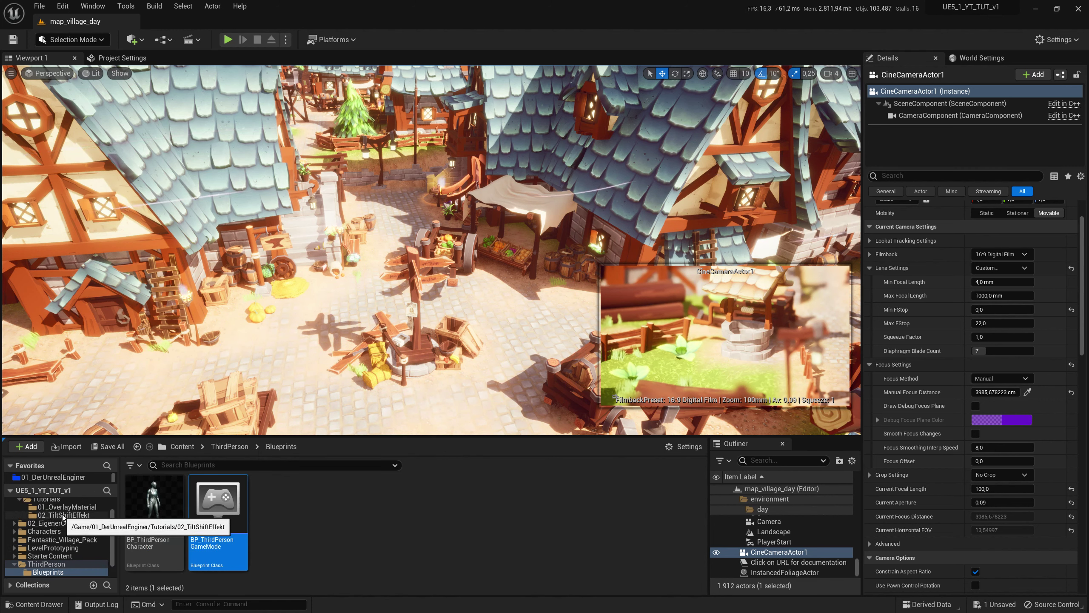
{"action": "left_click_drag", "start_coordinate": [55, 524], "coordinate": [65, 515]}
Step: Rename the copy to TiltShift_BP_ThirdPersonCharacter and open it in the Blueprint editor
{"action": "left_click", "coordinate": [169, 501]}
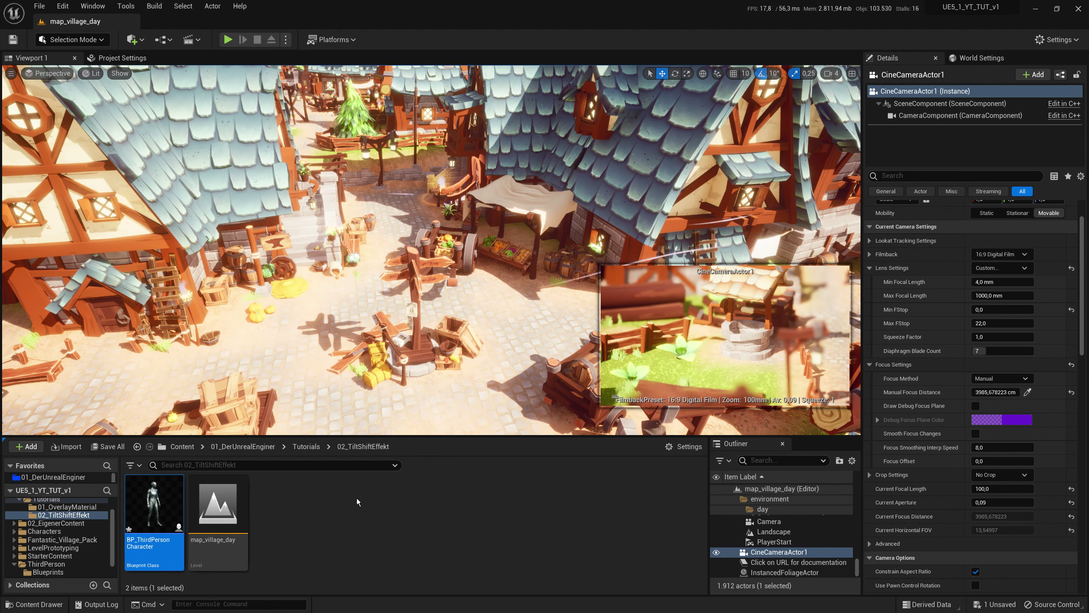
{"action": "left_click", "coordinate": [142, 545]}
{"action": "left_click", "coordinate": [170, 542]}
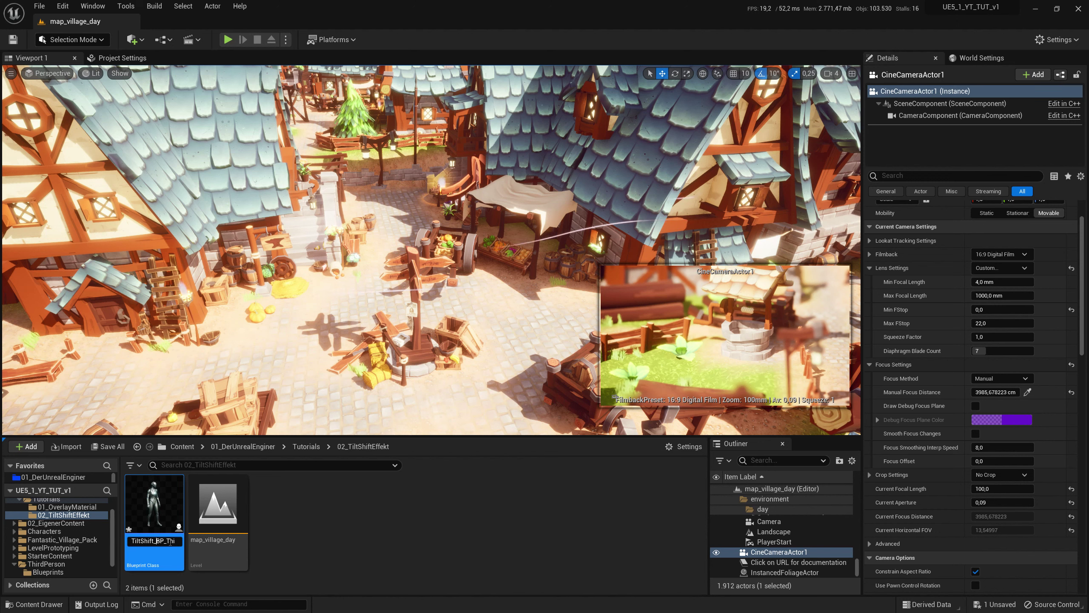
{"action": "key", "text": "Return"}
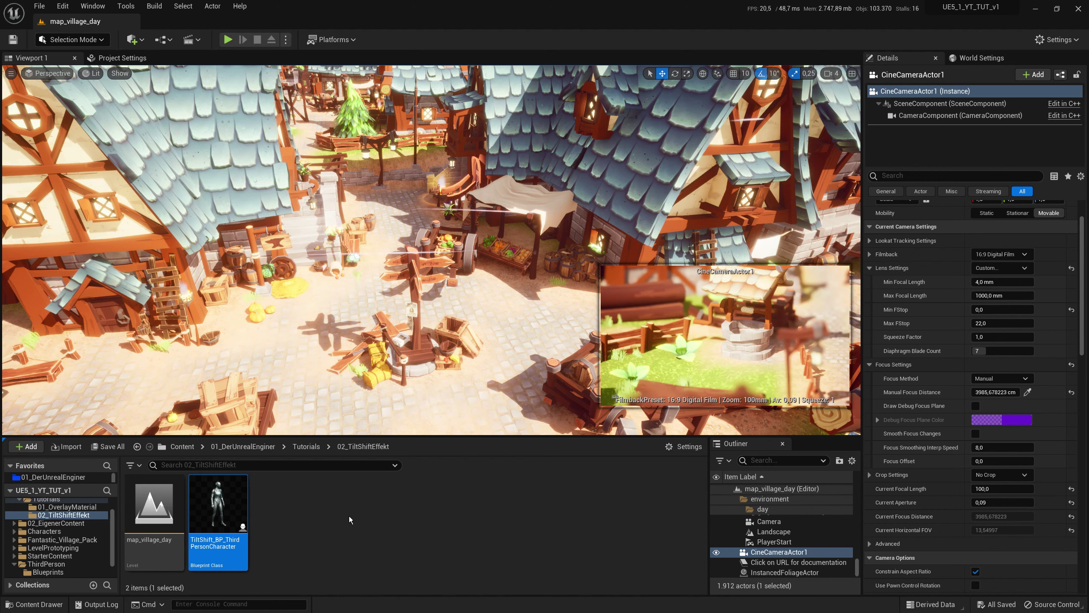
{"action": "left_click", "coordinate": [333, 521]}
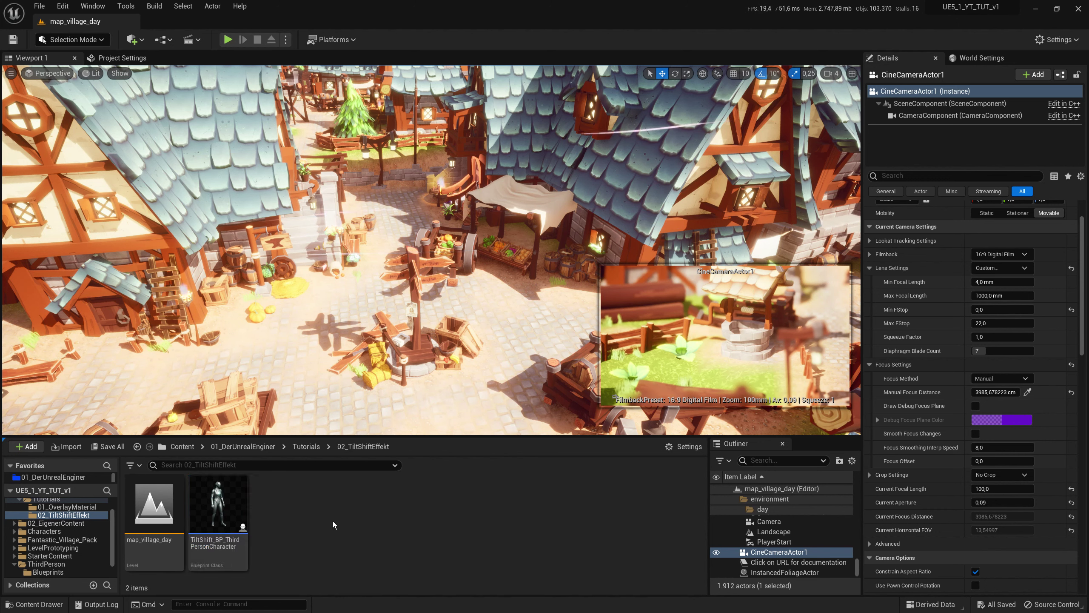
{"action": "double_click", "coordinate": [221, 502]}
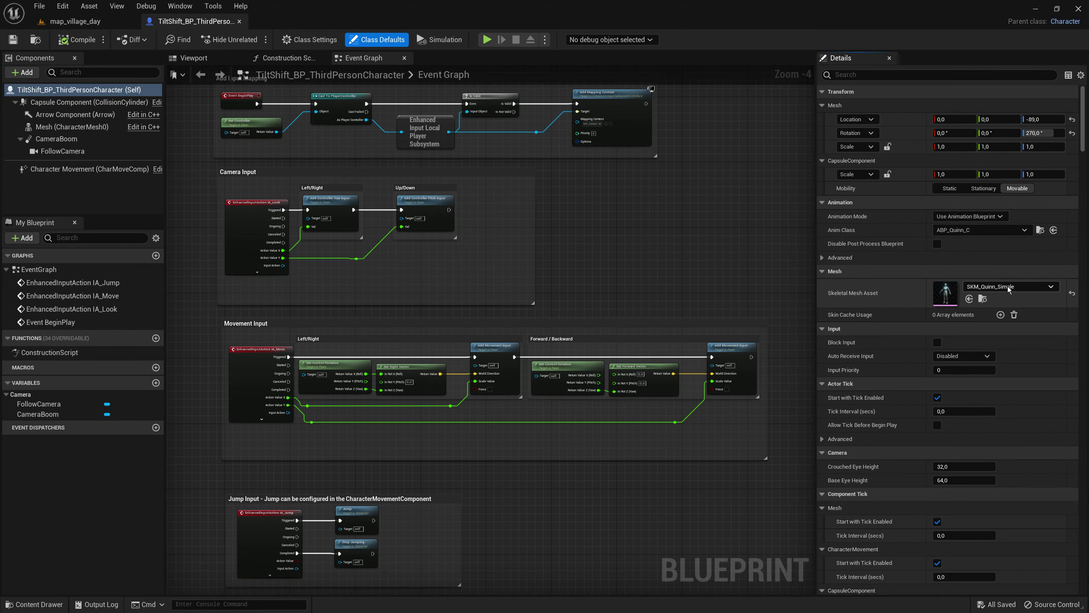
Step: Set the character's Skeletal Mesh Asset to SKM_Manny_Simple and save it from the level editor
{"action": "left_click", "coordinate": [1009, 286]}
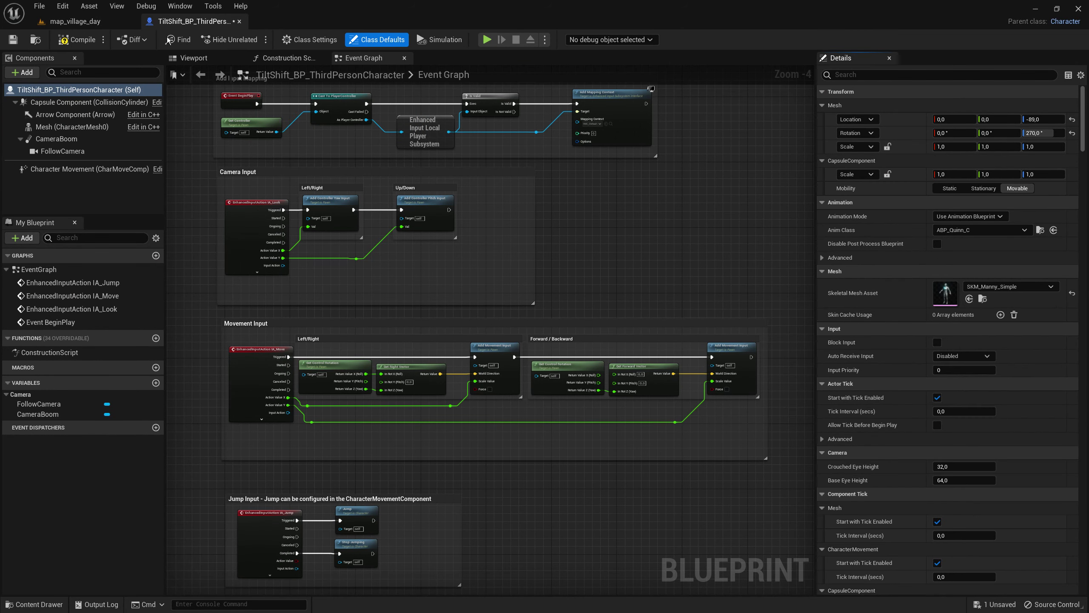
{"action": "left_click", "coordinate": [77, 21]}
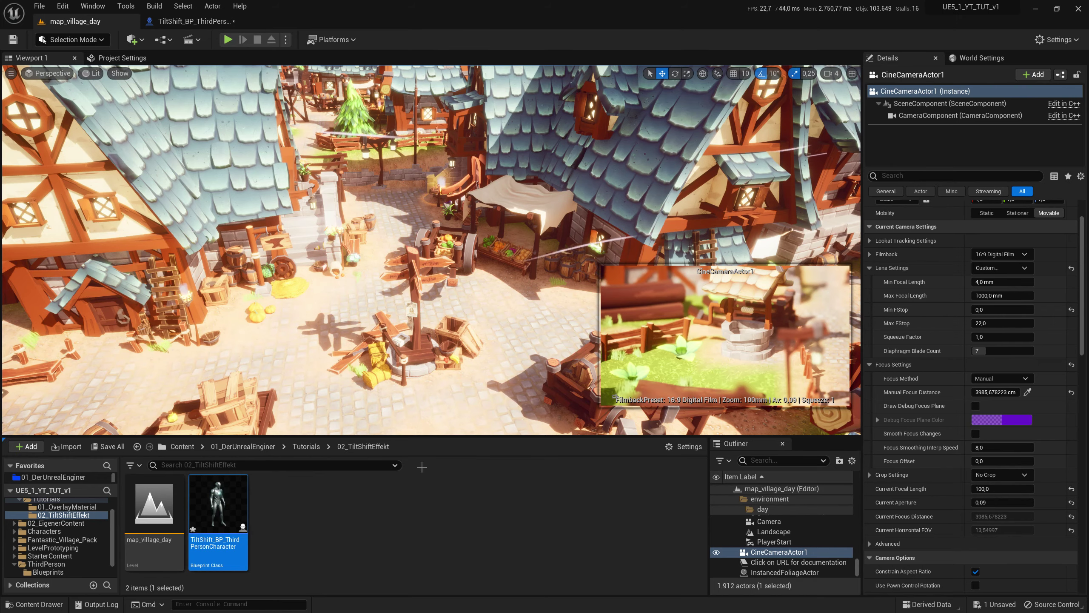
{"action": "left_click", "coordinate": [428, 511]}
{"action": "key", "text": "ctrl+shift+s"}
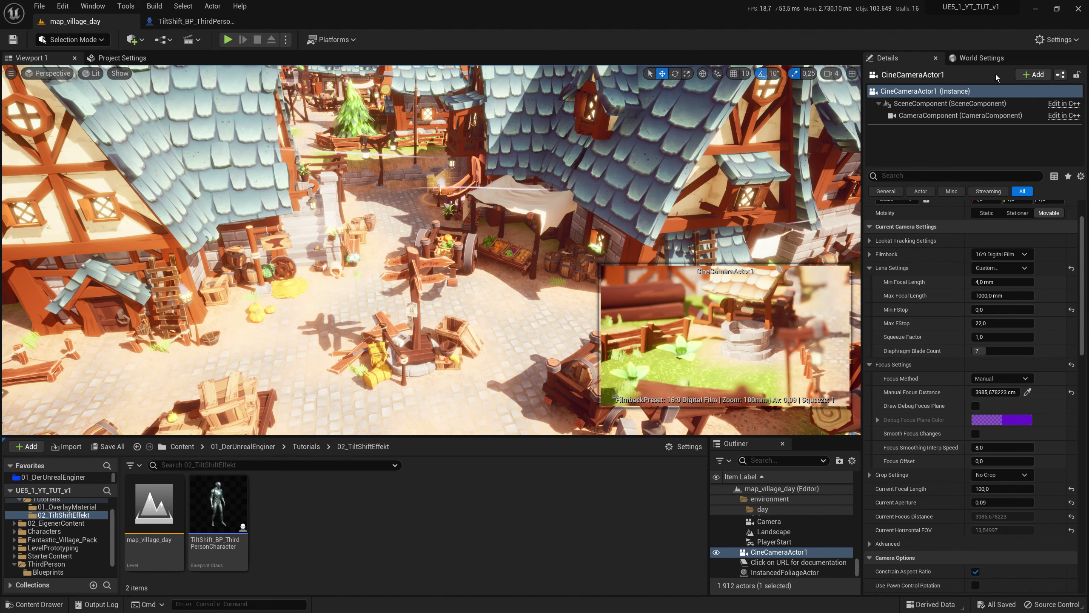
Step: In World Settings, override GameMode with BP_ThirdPersonGameMode and set Default Pawn Class to TiltShift_BP_ThirdPersonCharacter
{"action": "left_click", "coordinate": [964, 59]}
{"action": "left_click", "coordinate": [1013, 107]}
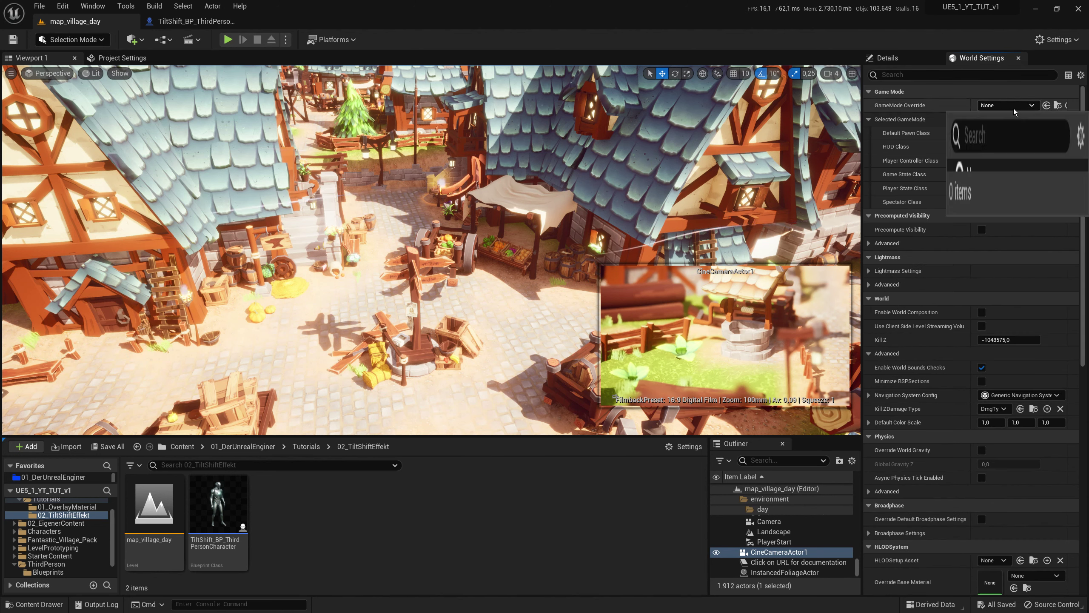
{"action": "left_click", "coordinate": [1015, 153]}
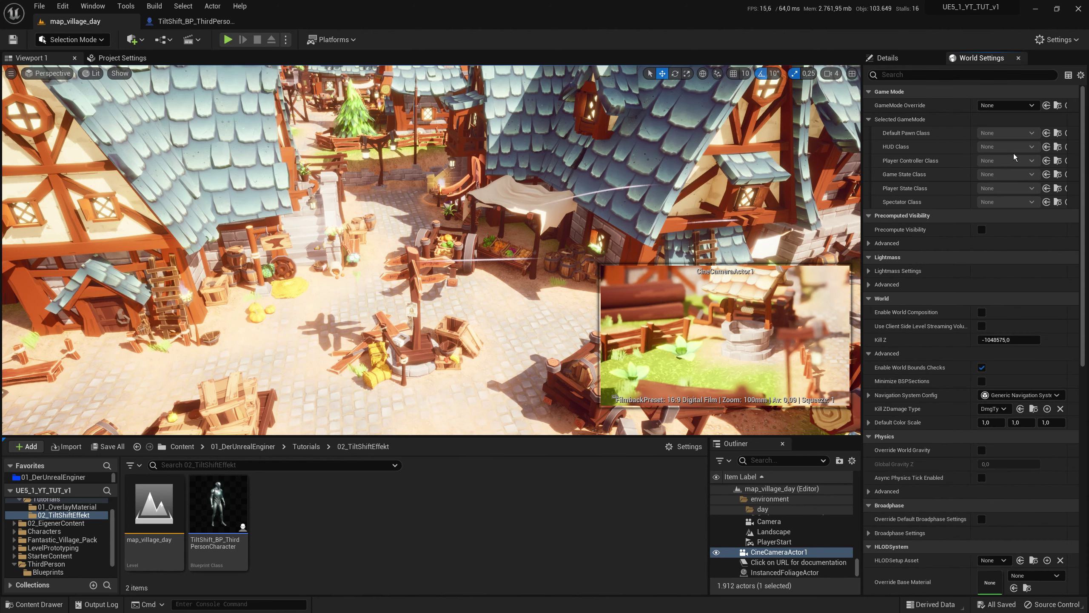
{"action": "left_click", "coordinate": [48, 572]}
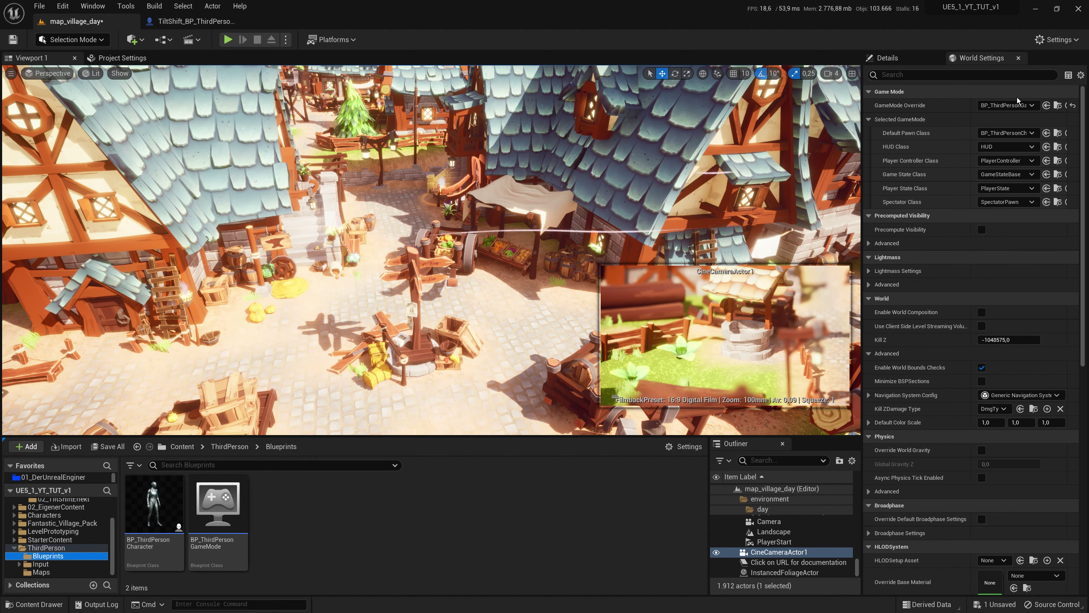
{"action": "left_click", "coordinate": [1025, 134]}
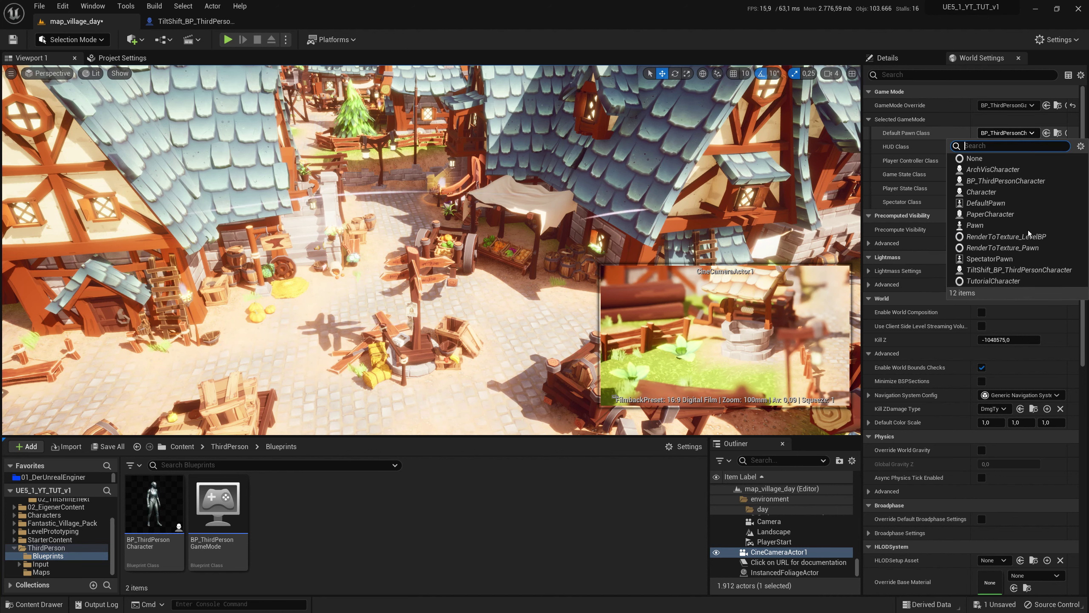
{"action": "left_click", "coordinate": [1017, 270]}
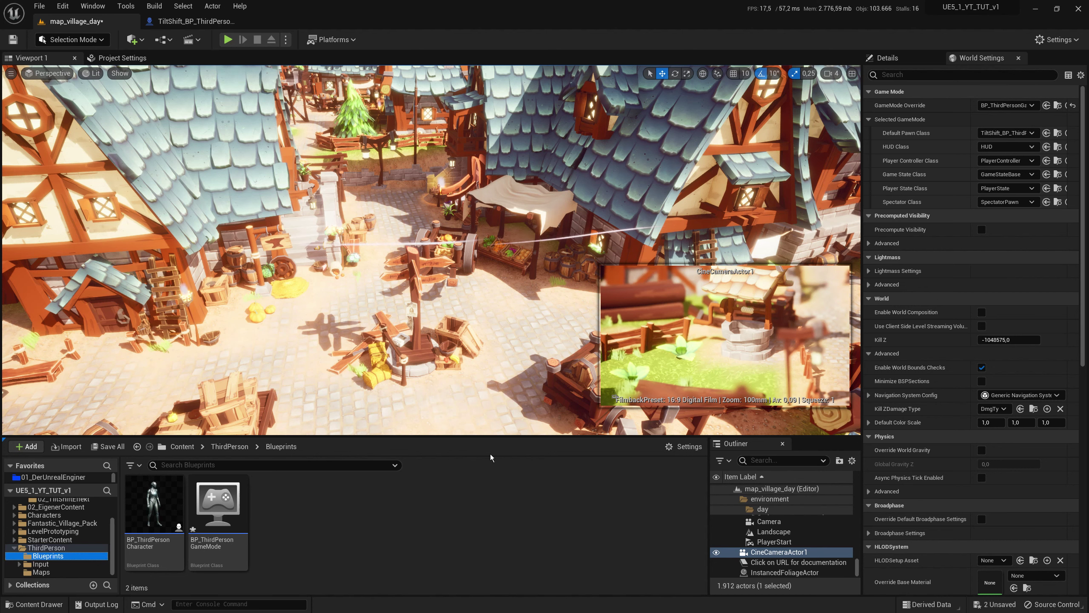
{"action": "scroll", "coordinate": [86, 541], "scroll_direction": "up", "scroll_amount": 2}
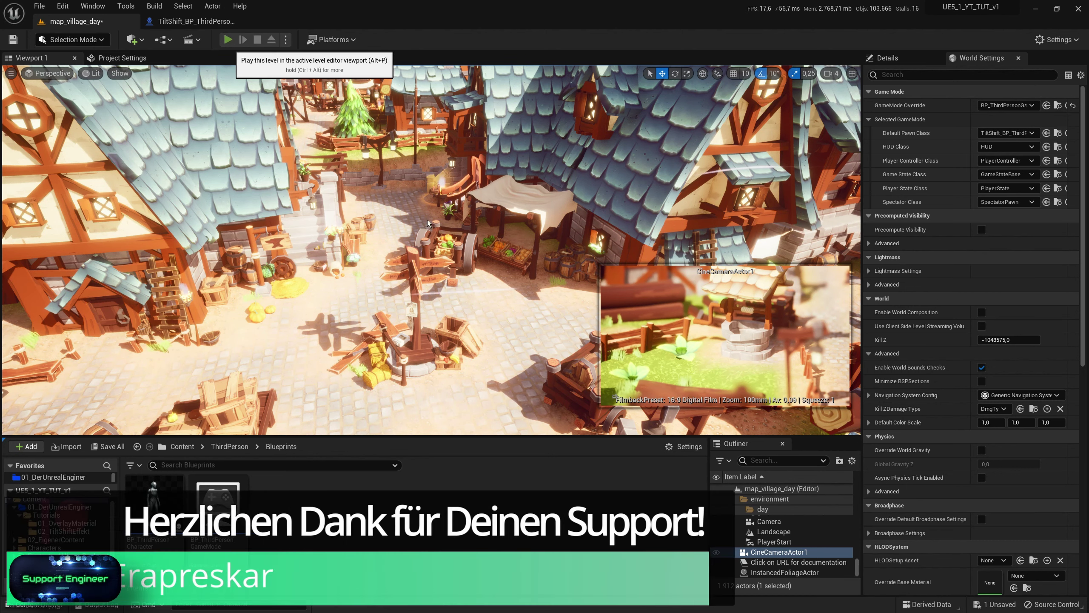
Step: Play-test the village by running the character through the gate, then return to its Event Graph
{"action": "left_click", "coordinate": [228, 40]}
{"action": "left_click", "coordinate": [431, 249]}
{"action": "key", "text": "w"}
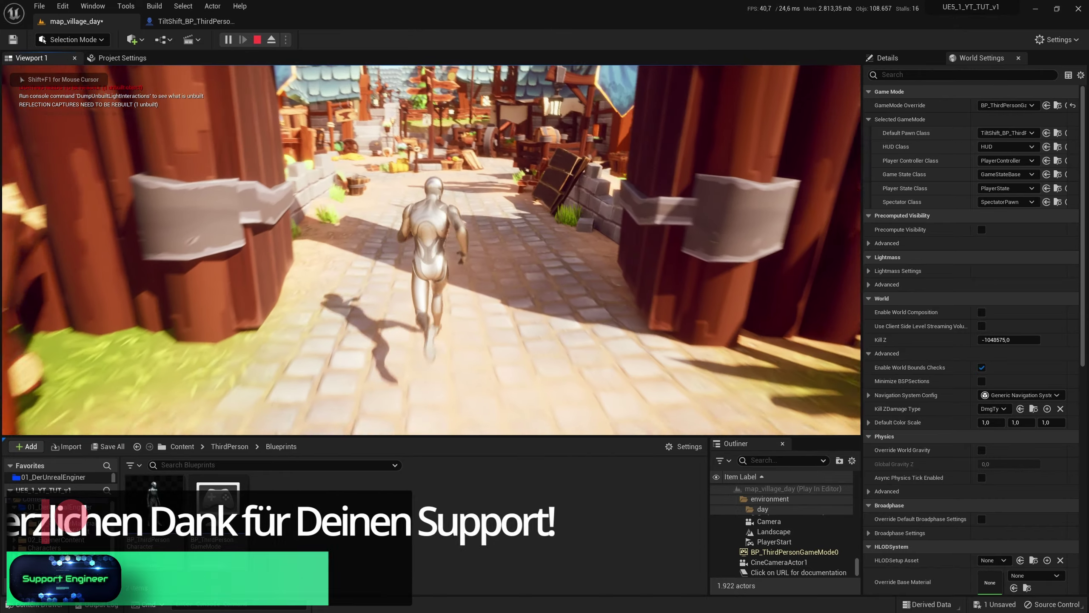
{"action": "key", "text": "Escape"}
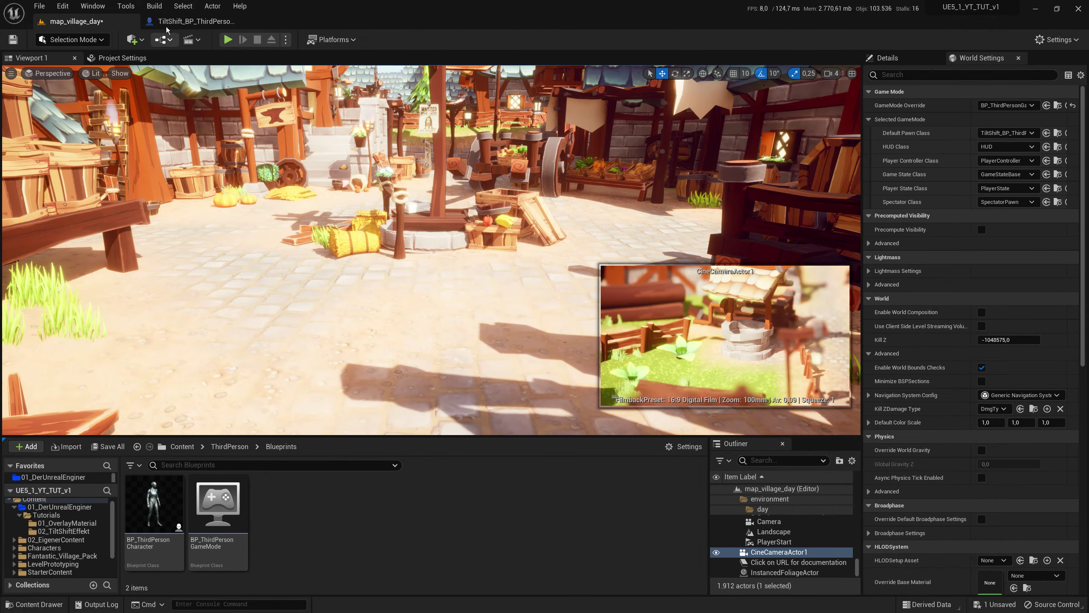
{"action": "left_click", "coordinate": [172, 21]}
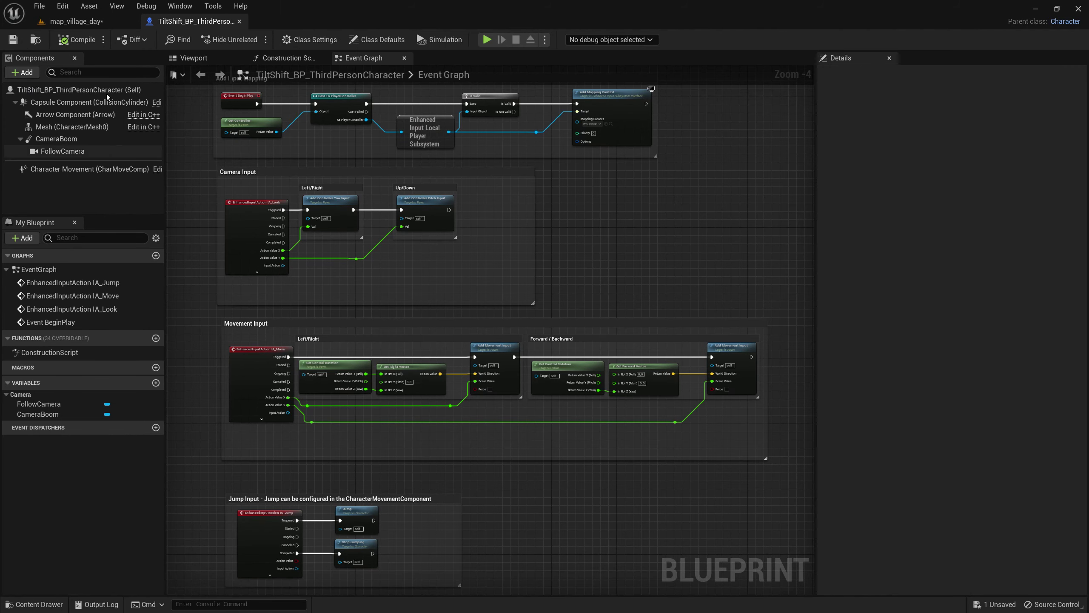
Step: Add a Post Process component to the character
{"action": "left_click", "coordinate": [25, 72]}
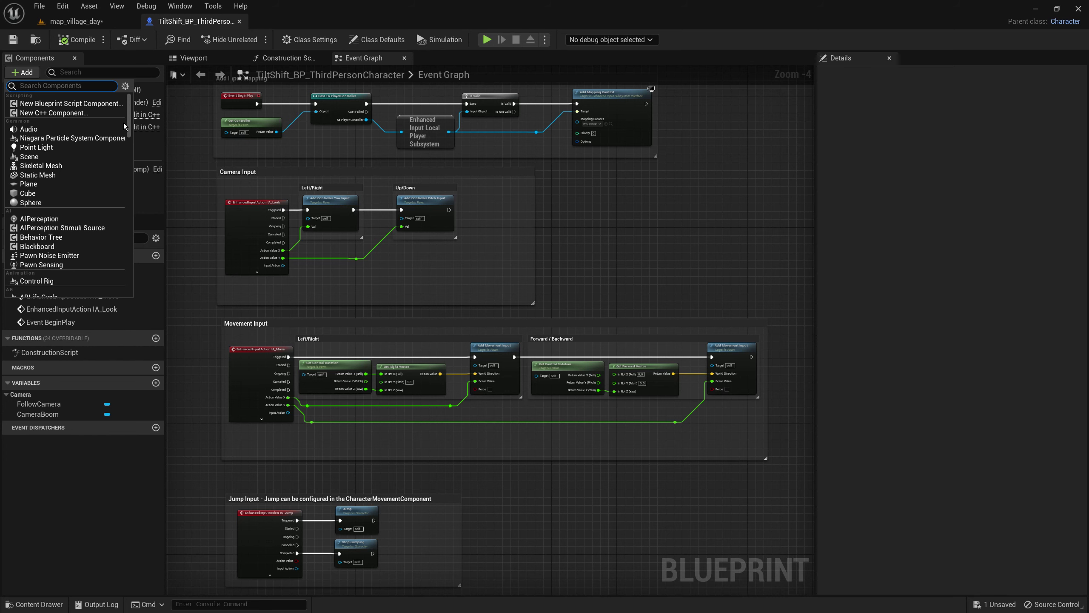
{"action": "type", "text": "post"}
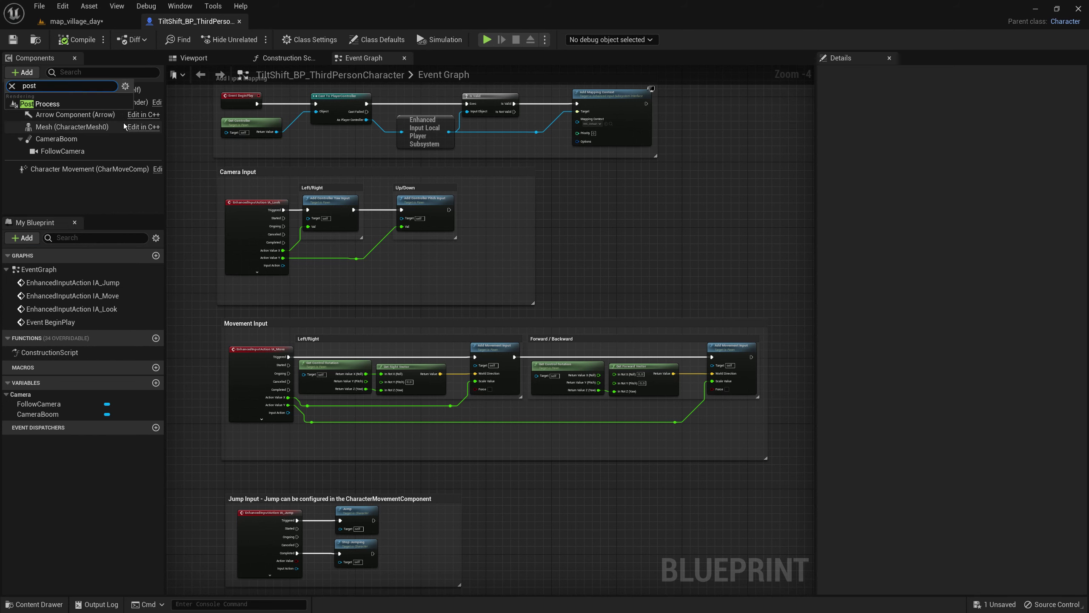
{"action": "key", "text": "Return"}
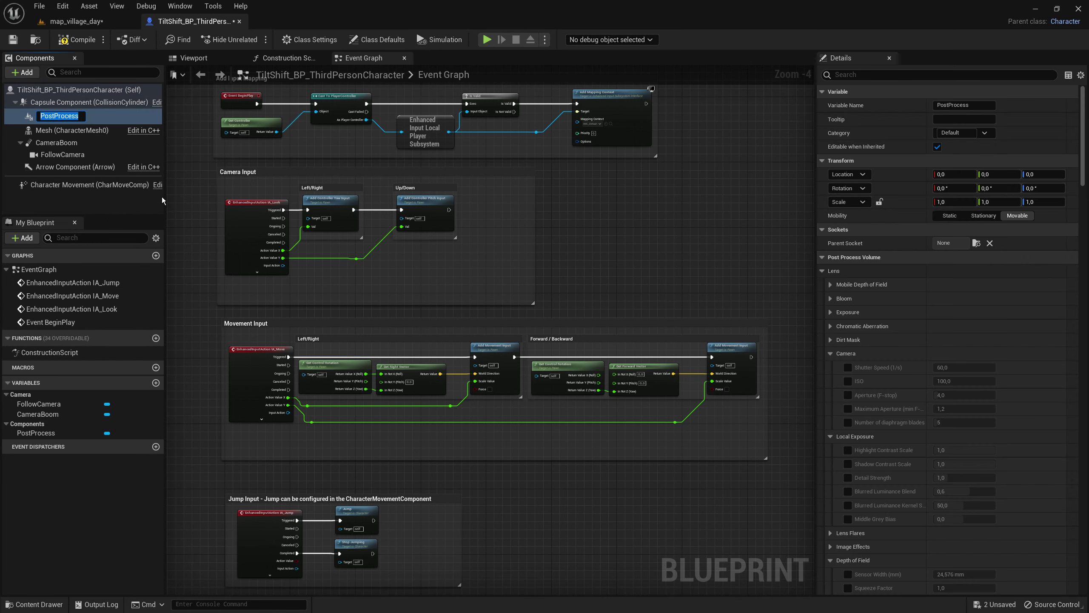
{"action": "scroll", "coordinate": [472, 227], "scroll_direction": "up", "scroll_amount": 1}
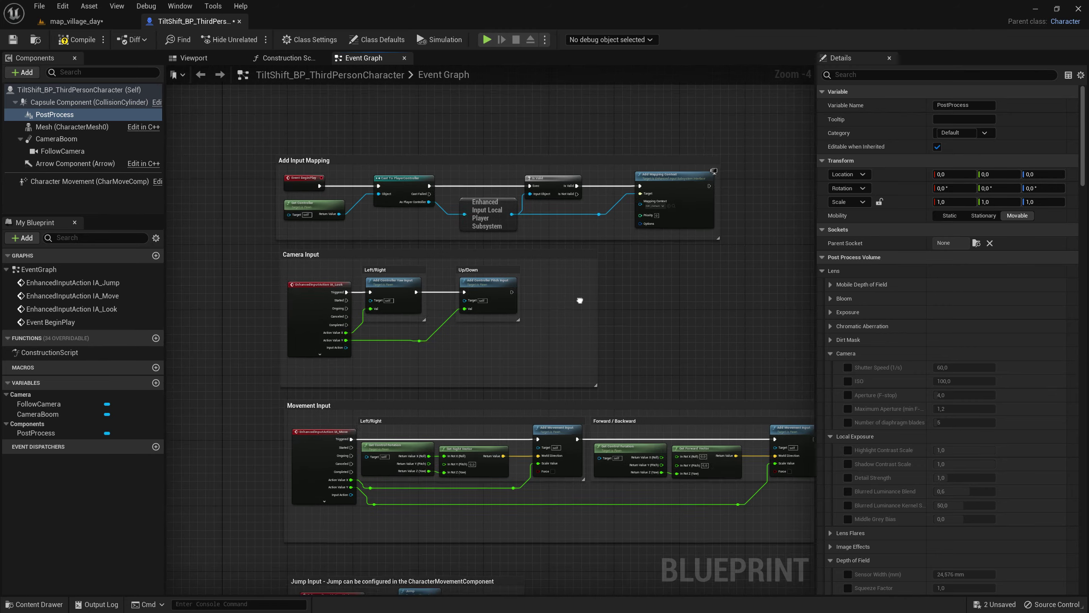
{"action": "scroll", "coordinate": [407, 234], "scroll_direction": "up", "scroll_amount": 1}
{"action": "scroll", "coordinate": [396, 248], "scroll_direction": "up", "scroll_amount": 1}
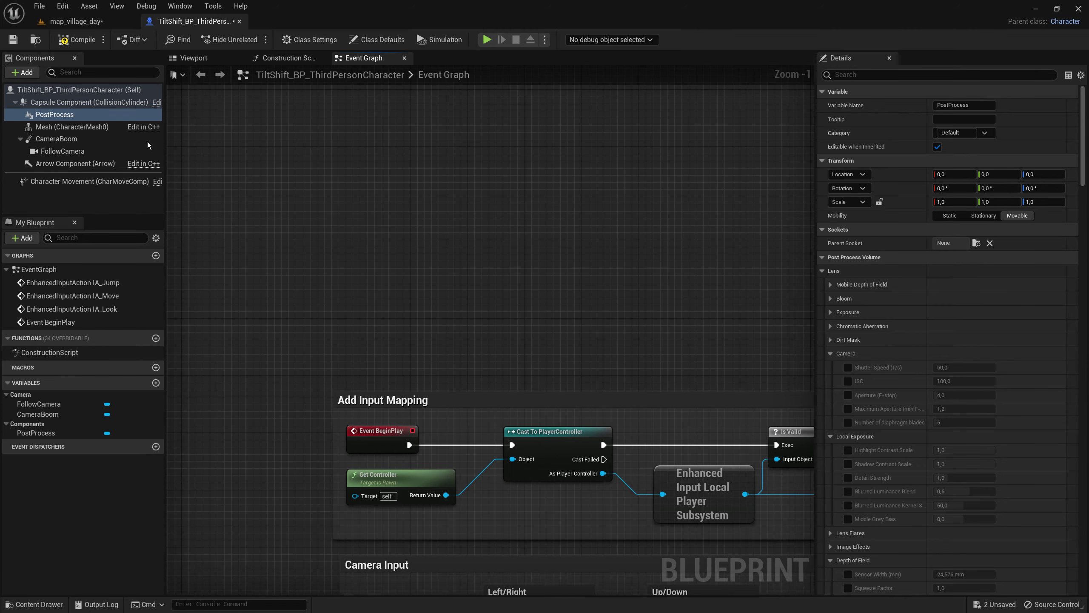
Step: Place a PostProcess reference in the graph and get its Settings node beside it
{"action": "mouse_move", "coordinate": [60, 115]}
{"action": "left_mouse_down"}
{"action": "mouse_move", "coordinate": [362, 270]}
{"action": "mouse_move", "coordinate": [470, 298]}
{"action": "left_mouse_up"}
{"action": "type", "text": "se"}
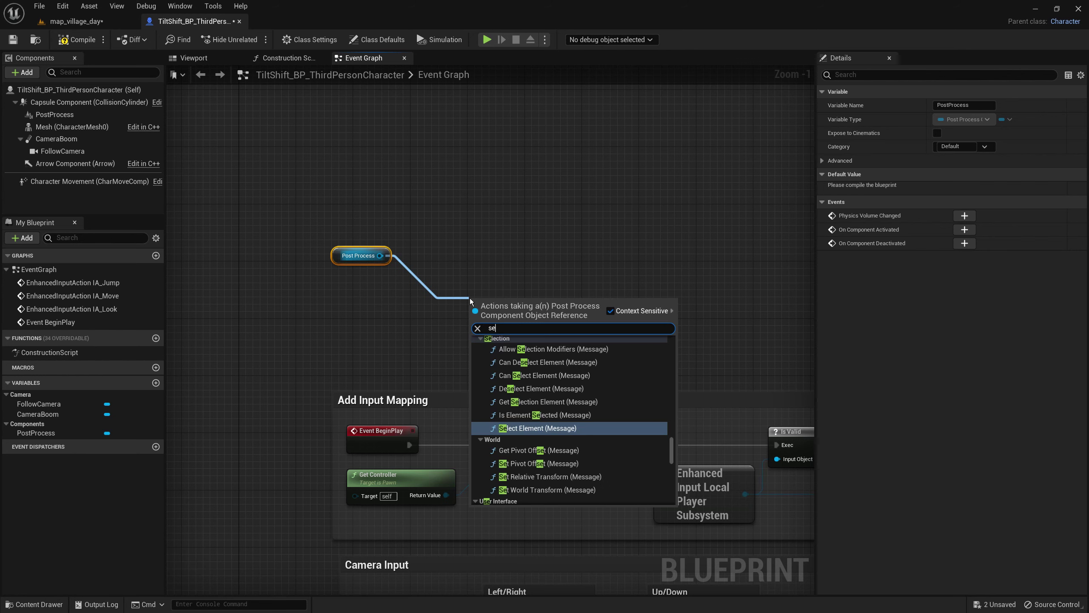
{"action": "type", "text": "ttings"}
{"action": "key", "text": "Return"}
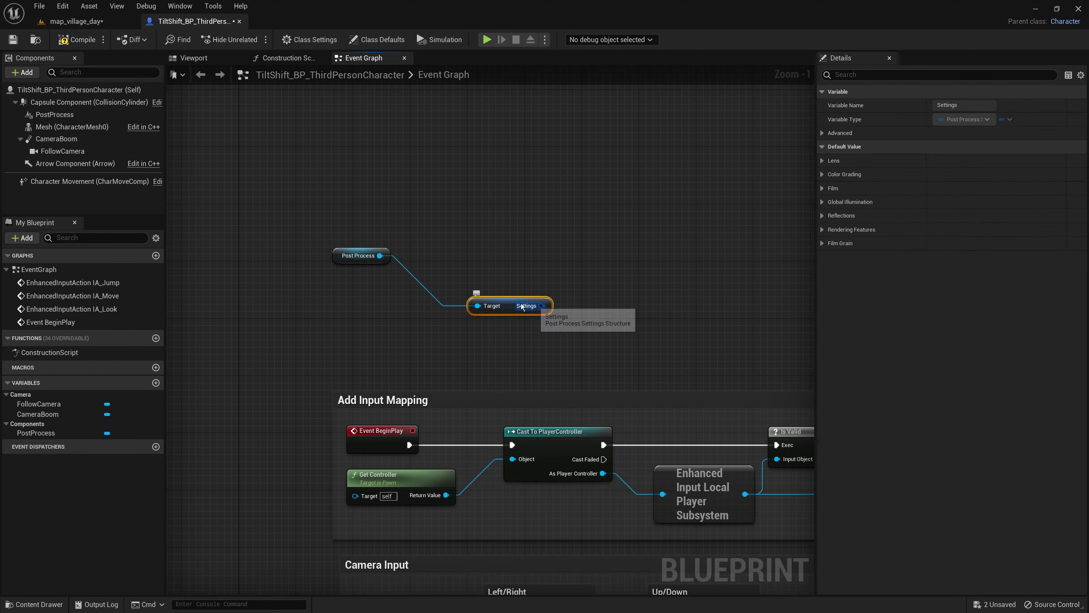
{"action": "mouse_move", "coordinate": [506, 306]}
{"action": "left_mouse_down"}
{"action": "mouse_move", "coordinate": [371, 276]}
{"action": "mouse_move", "coordinate": [502, 267]}
{"action": "left_mouse_up"}
Step: Add a Set members in PostProcessSettings node, wired between Event BeginPlay and Cast To PlayerController
{"action": "type", "text": "set member"}
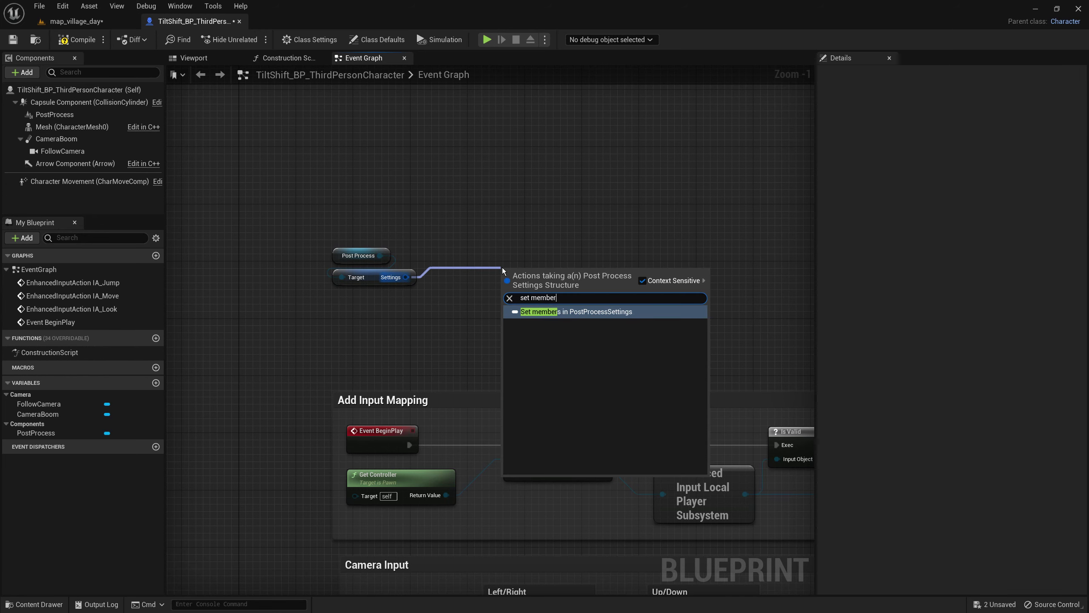
{"action": "key", "text": "Return"}
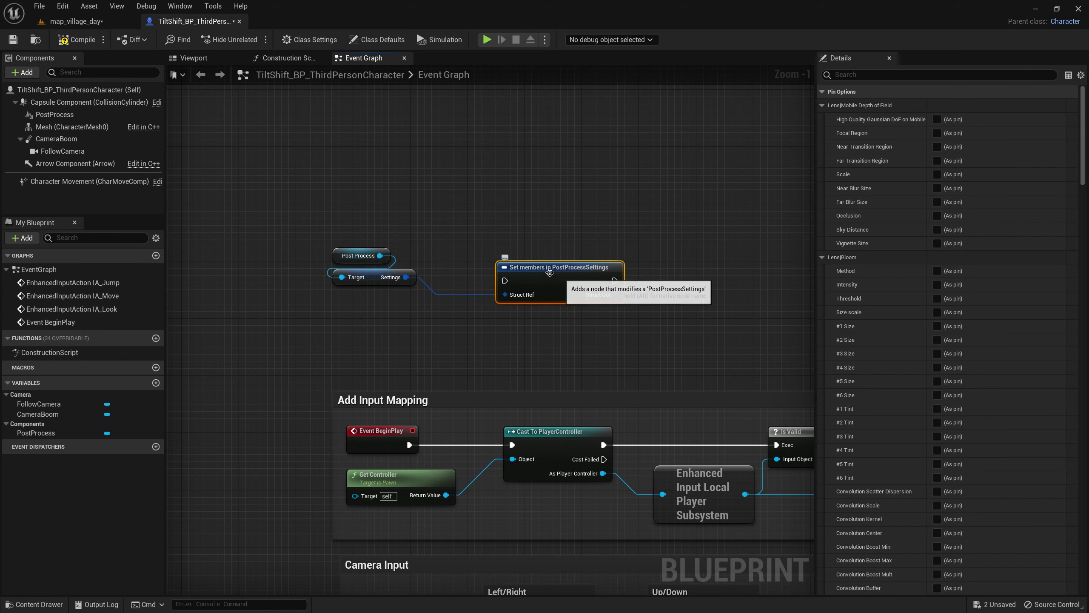
{"action": "left_click_drag", "start_coordinate": [583, 283], "coordinate": [548, 284]}
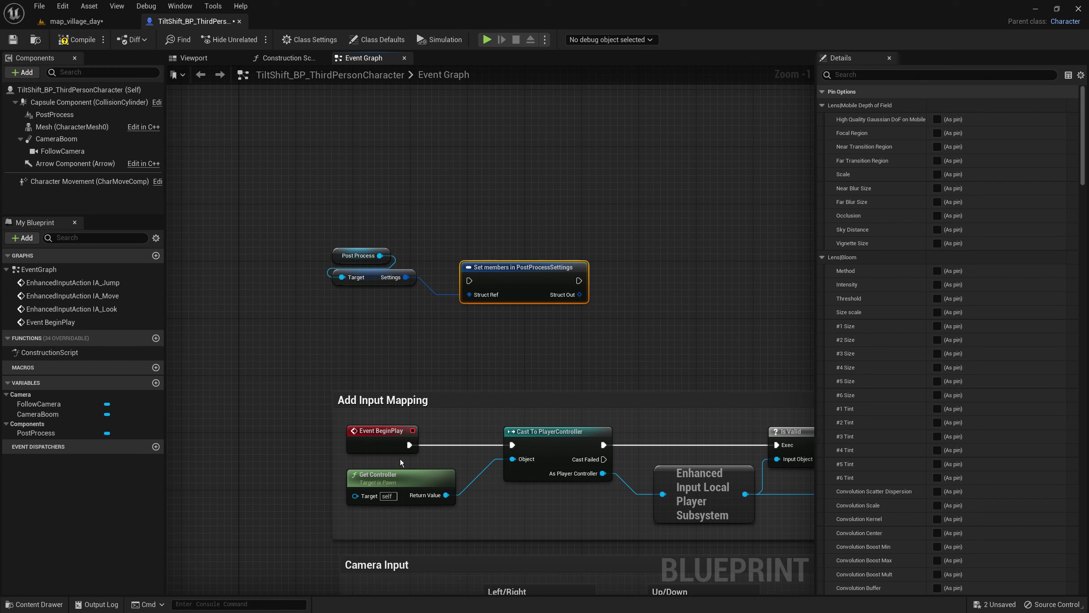
{"action": "left_click_drag", "start_coordinate": [409, 445], "coordinate": [512, 280]}
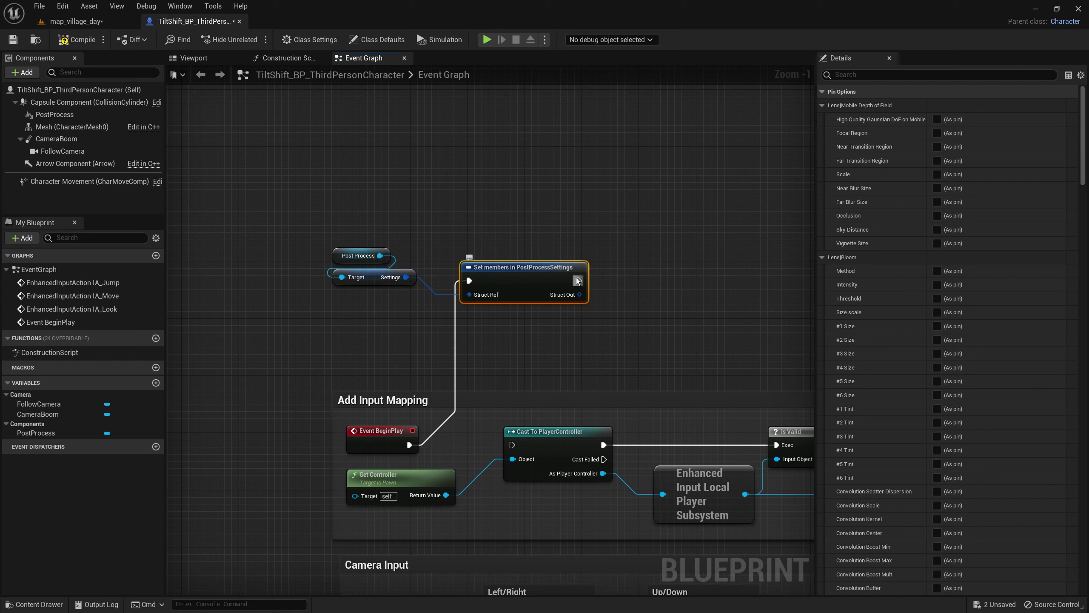
{"action": "left_click_drag", "start_coordinate": [579, 280], "coordinate": [513, 445]}
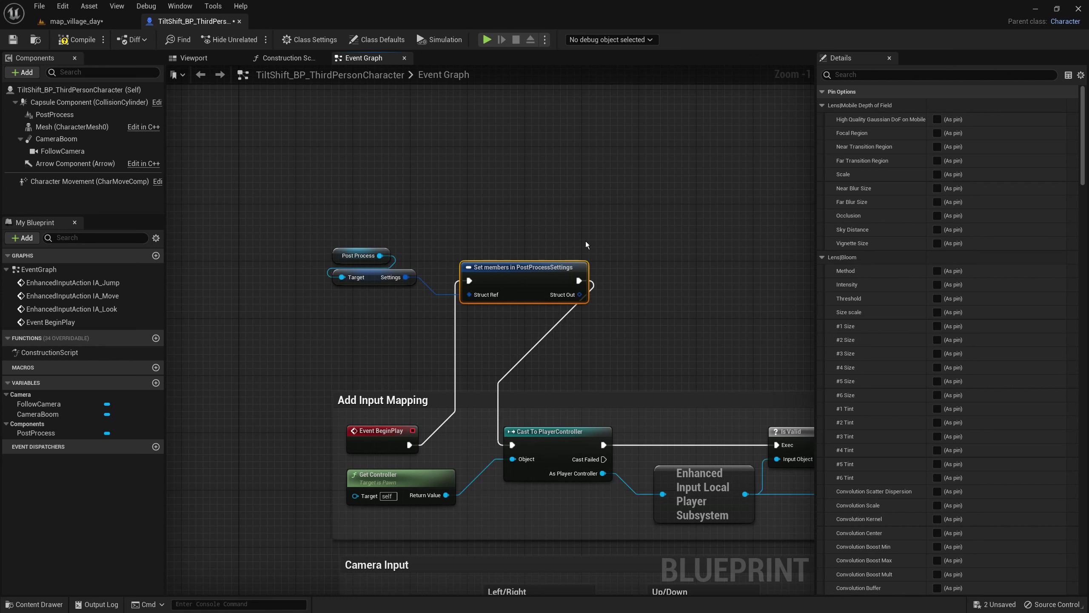
Step: Tick As pin for Aperture (F-stop) and Sensor Width (mm) in the node's Details
{"action": "left_click", "coordinate": [868, 74]}
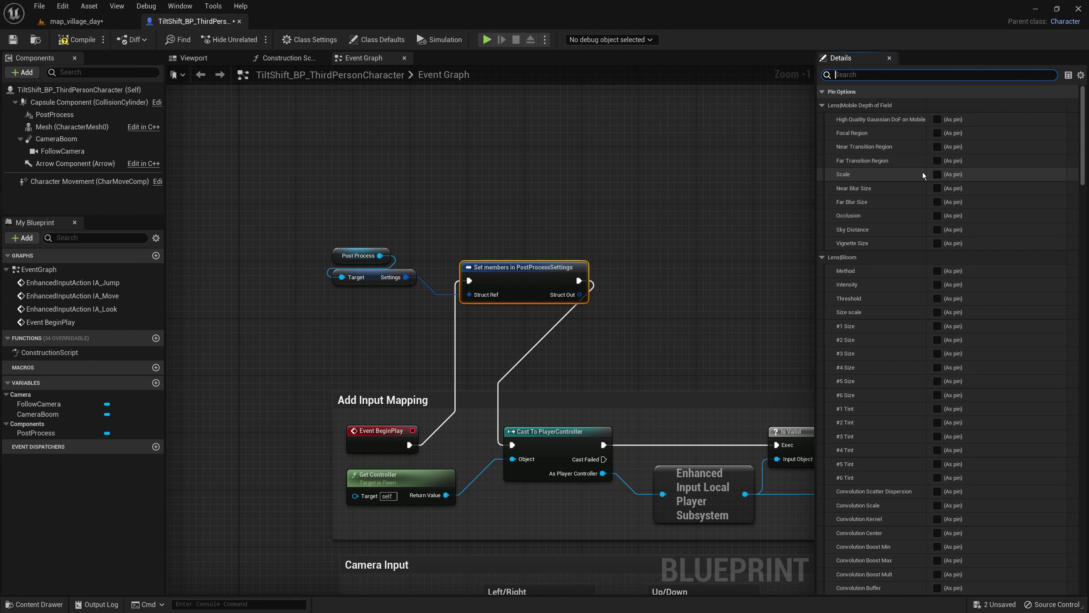
{"action": "type", "text": "fstop"}
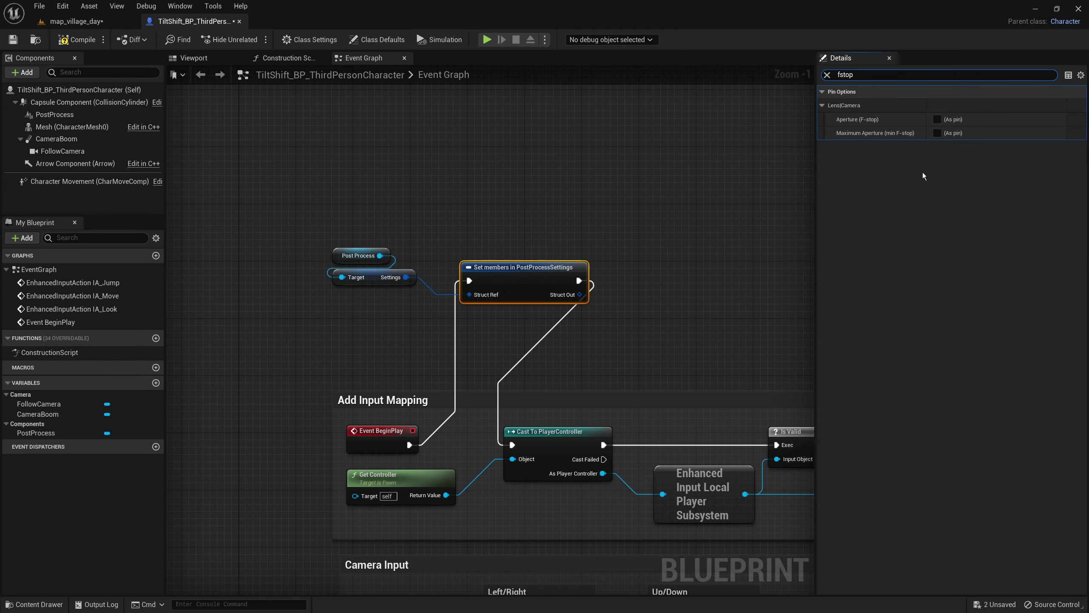
{"action": "left_click", "coordinate": [936, 121]}
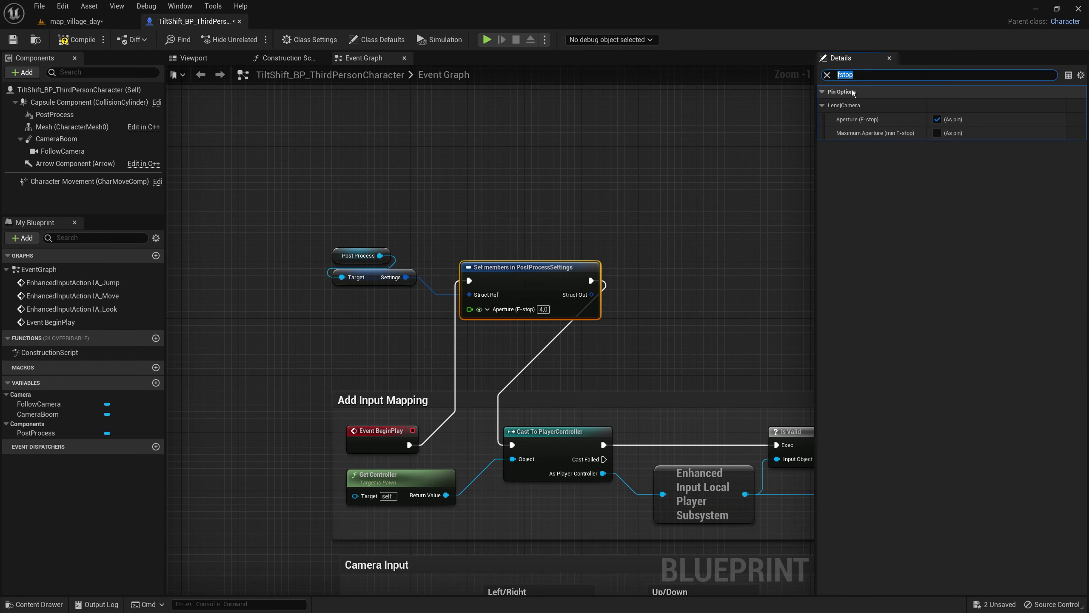
{"action": "type", "text": "sensor"}
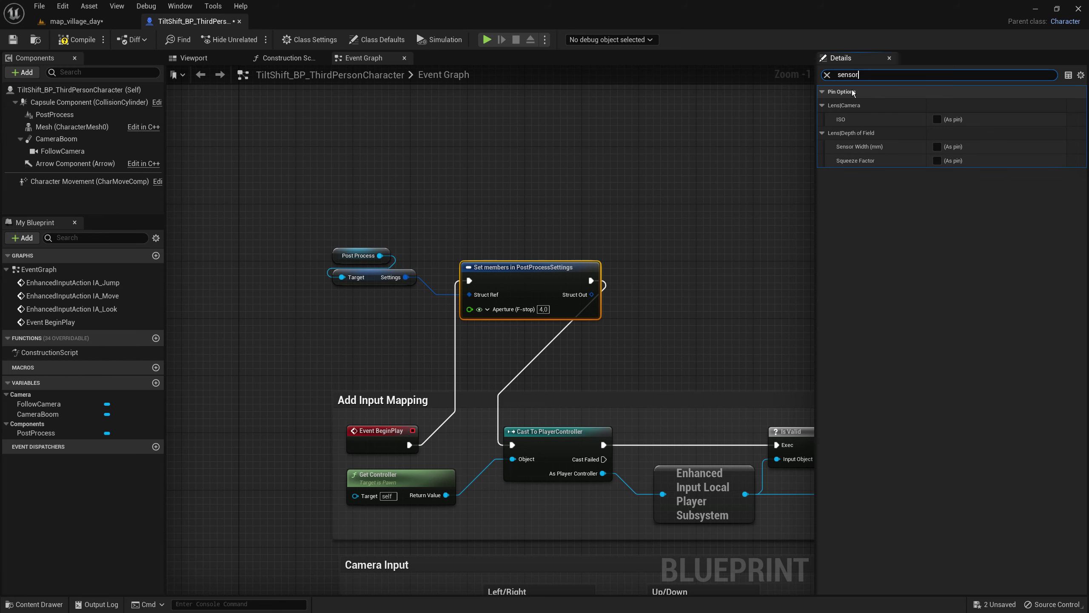
{"action": "left_click", "coordinate": [937, 147]}
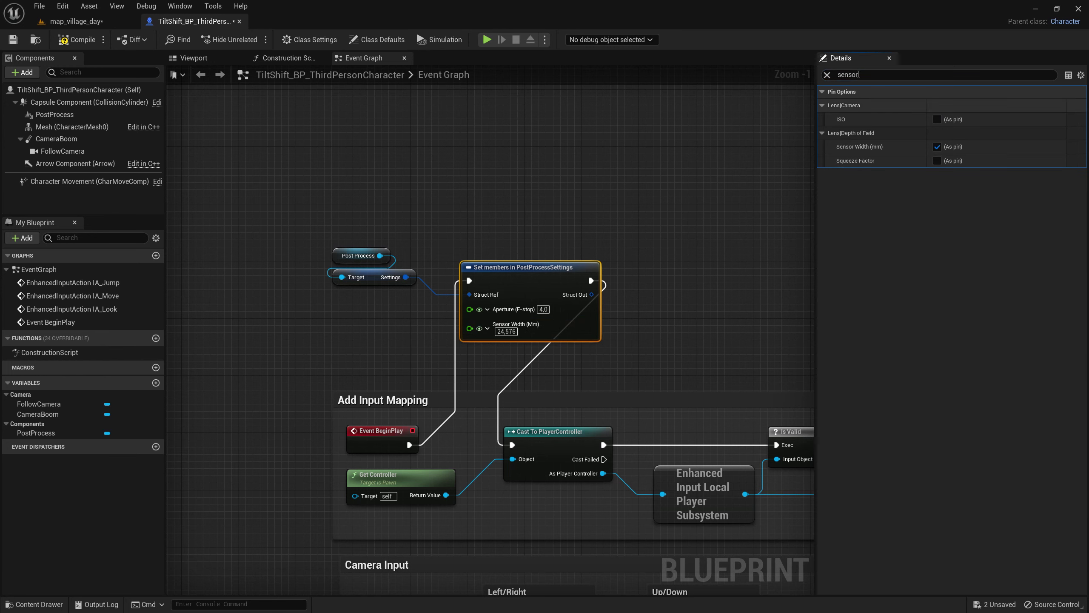
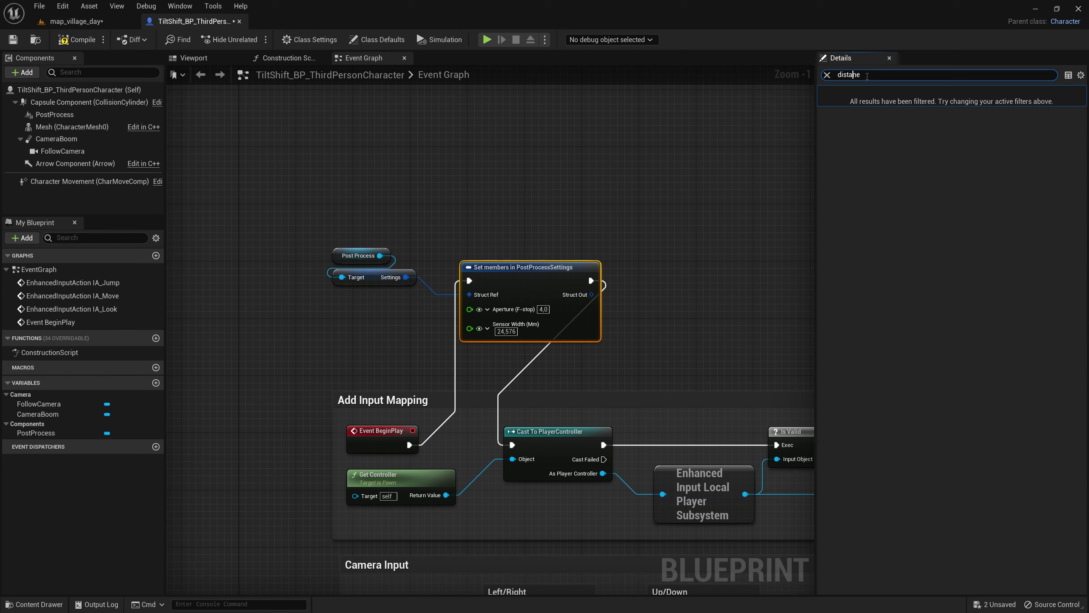
Step: Search the Details for 'distance' and expose Focal Distance as a pin on the post-process node
{"action": "key", "text": "BackSpace"}
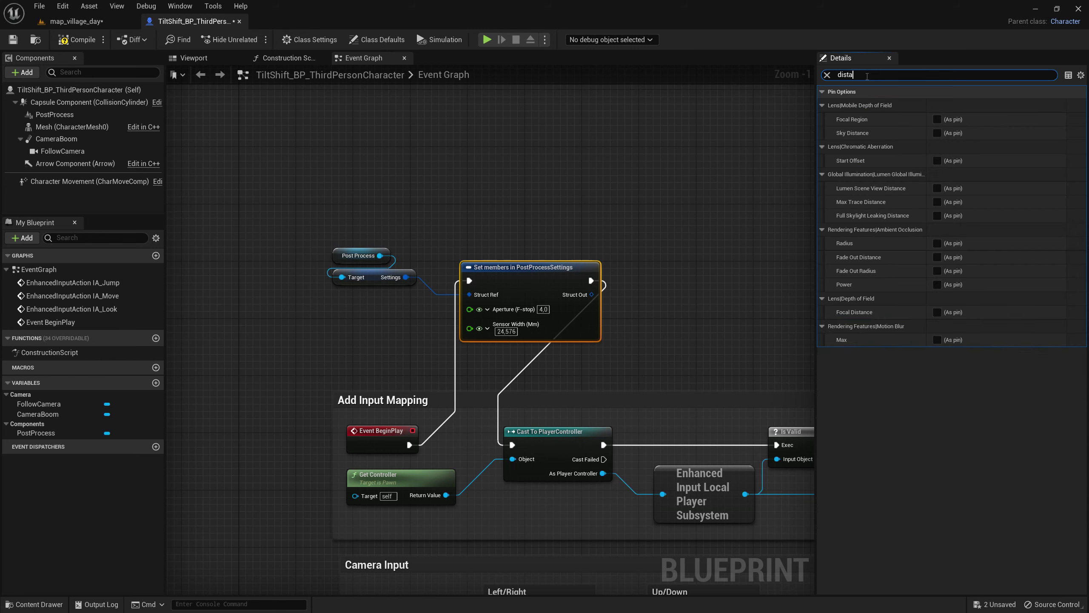
{"action": "type", "text": "nce"}
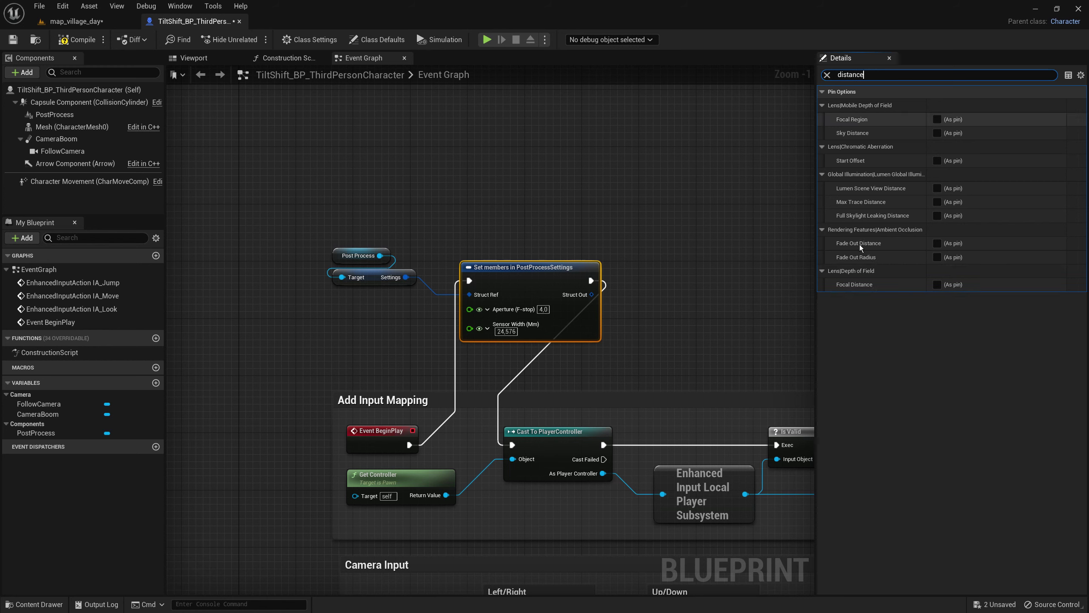
{"action": "left_click", "coordinate": [939, 287]}
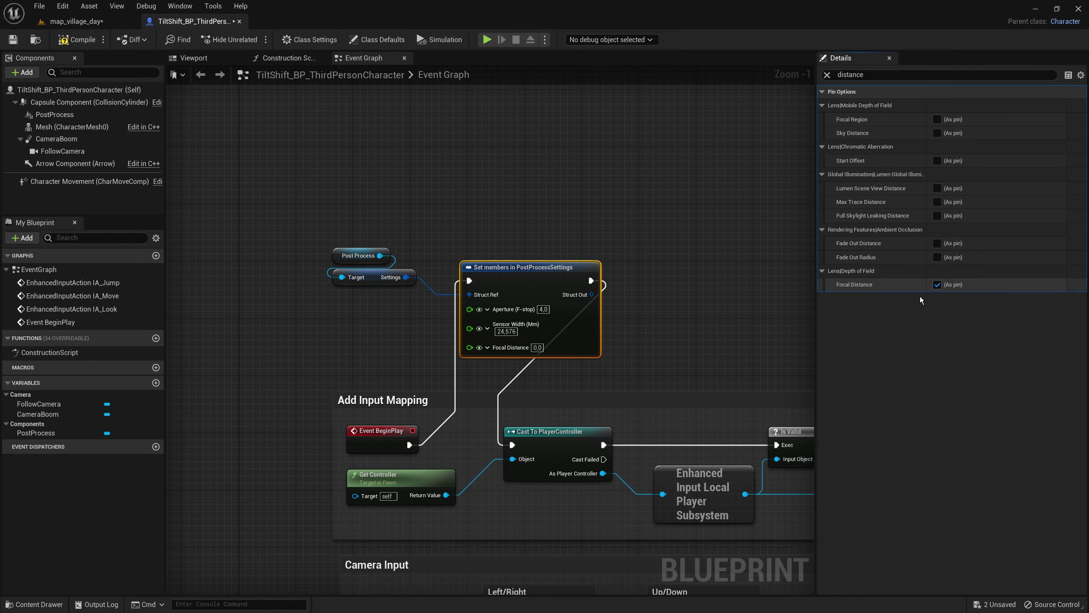
{"action": "left_click", "coordinate": [606, 361]}
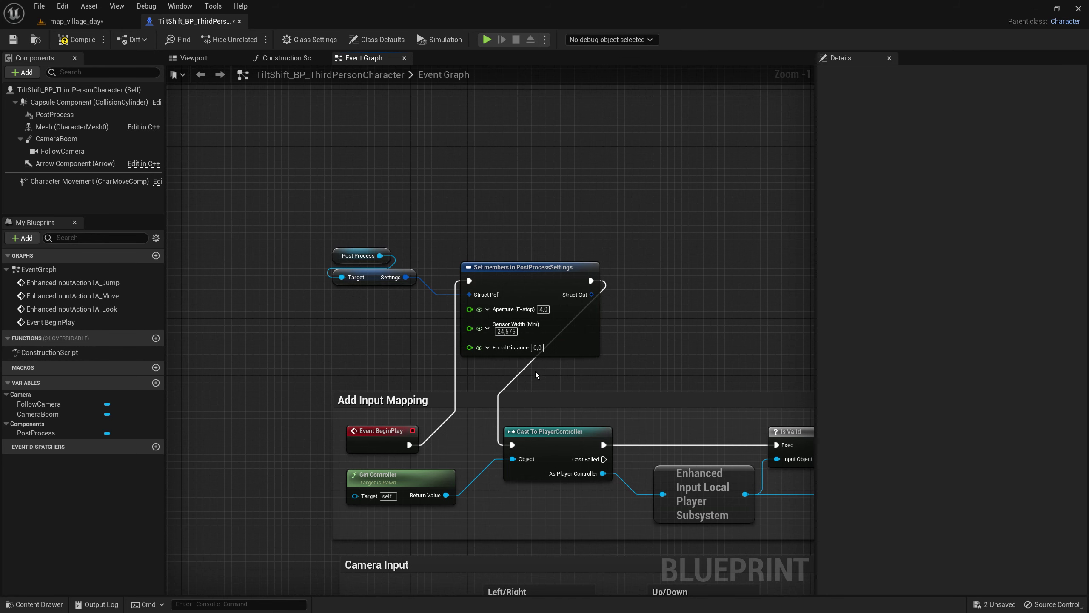
Step: Set Aperture (F-stop) to 0,09 and Sensor Width to 100,0 on the post-process node
{"action": "left_click", "coordinate": [543, 309]}
{"action": "type", "text": "0,09"}
{"action": "left_click", "coordinate": [504, 332]}
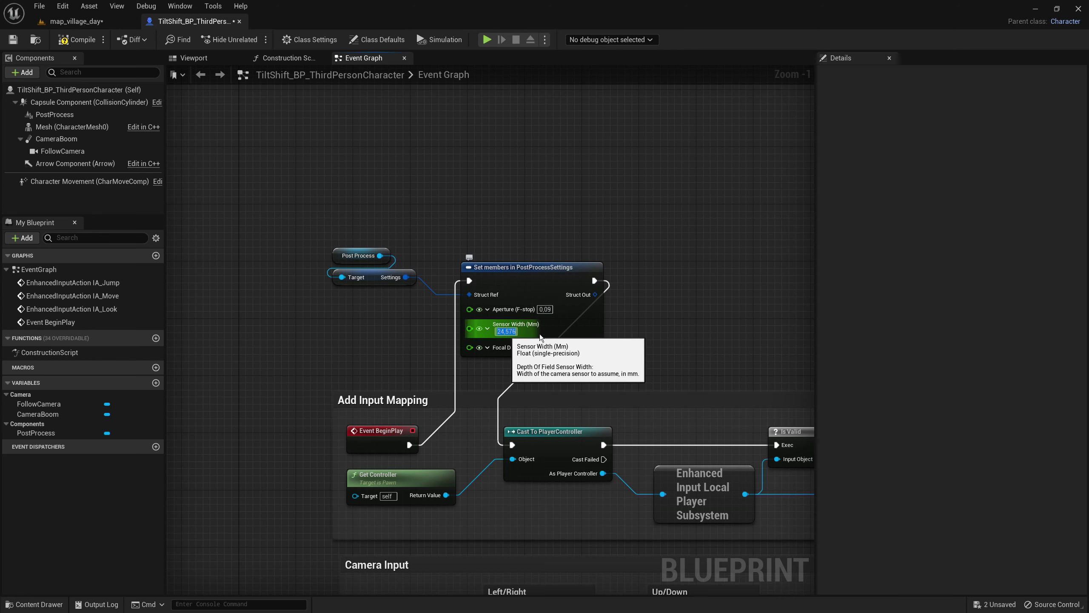
{"action": "type", "text": "100,0"}
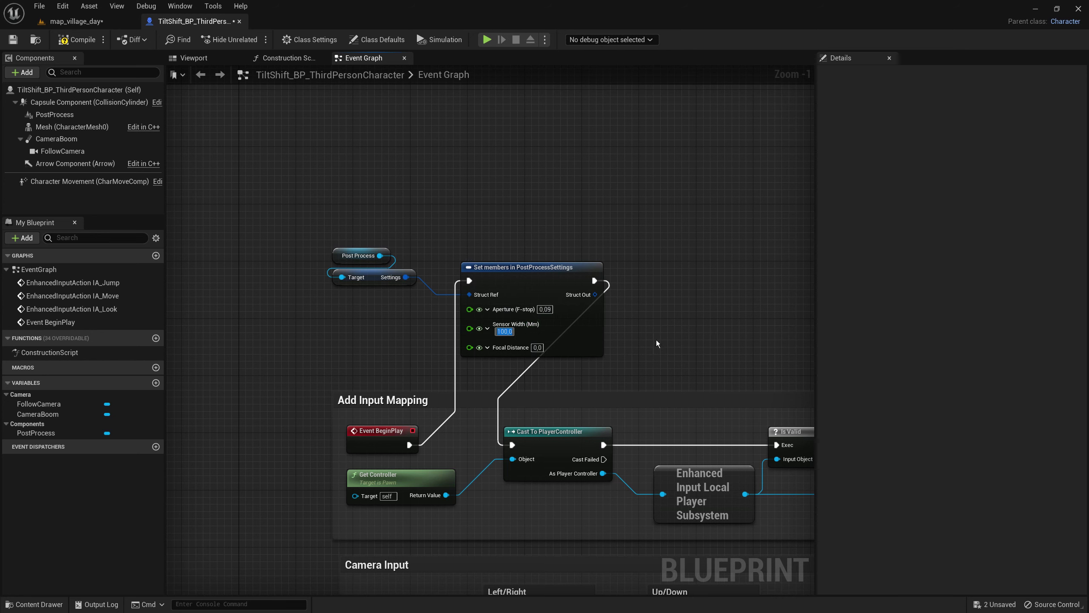
{"action": "left_click", "coordinate": [538, 347]}
{"action": "left_click", "coordinate": [188, 59]}
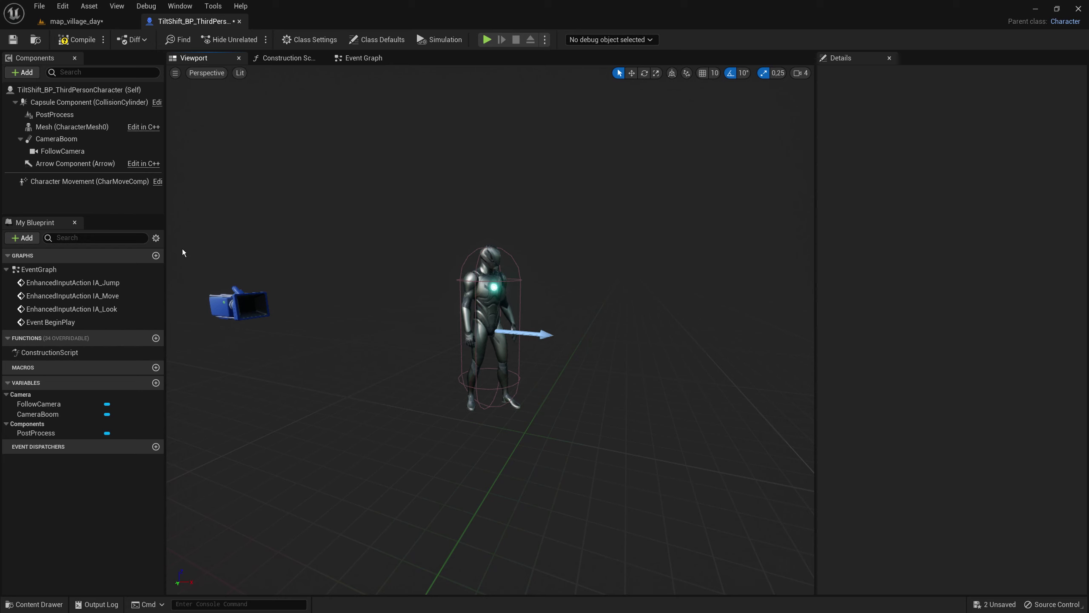
{"action": "left_click", "coordinate": [65, 143]}
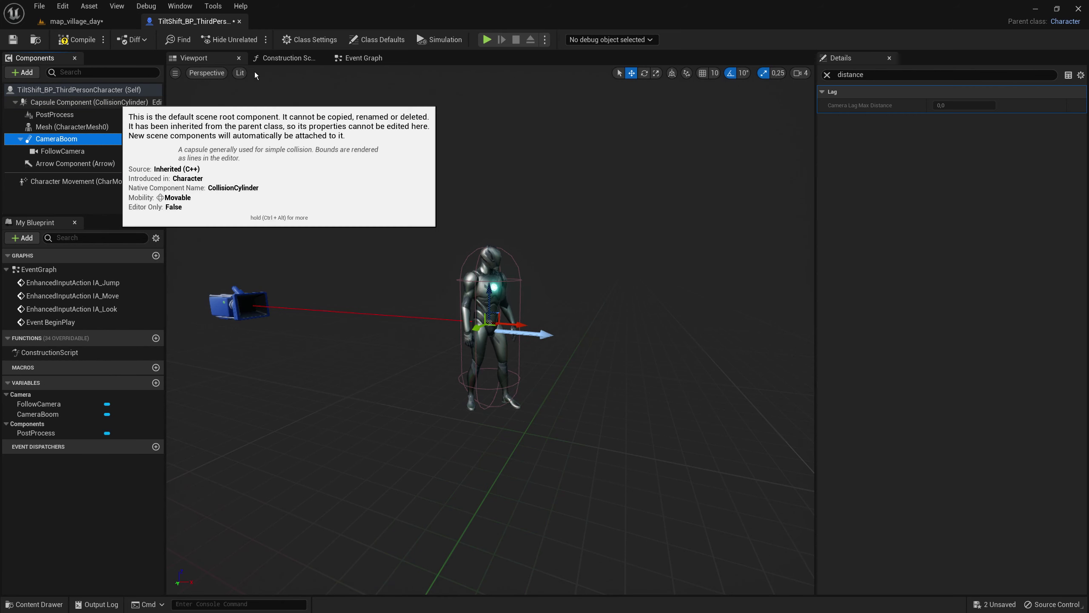
{"action": "left_click", "coordinate": [362, 57]}
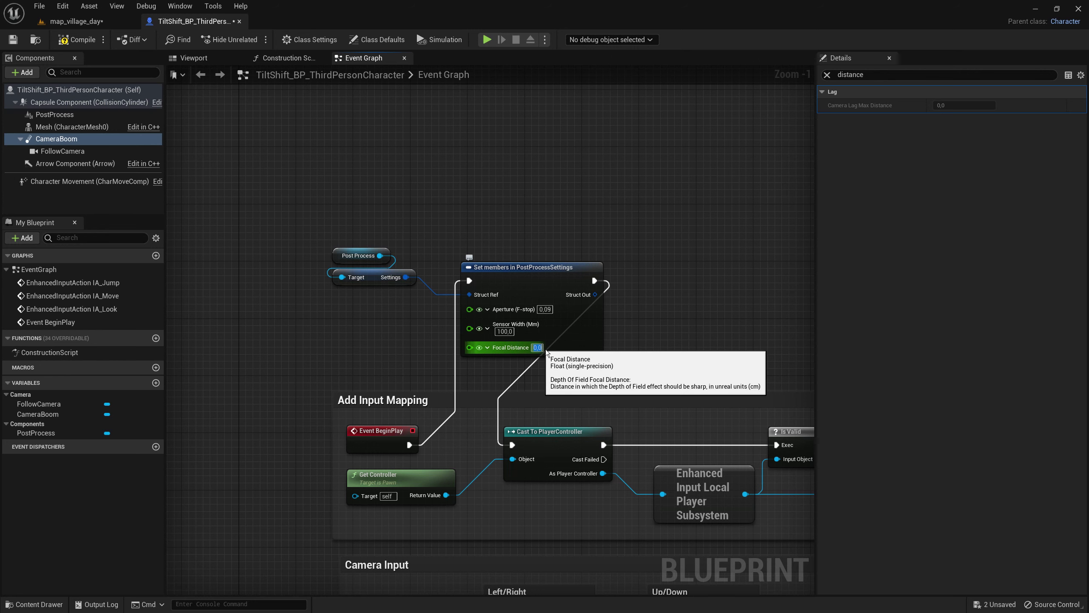
Step: Set the node's Focal Distance to 1000 and clear the property search
{"action": "type", "text": "1000"}
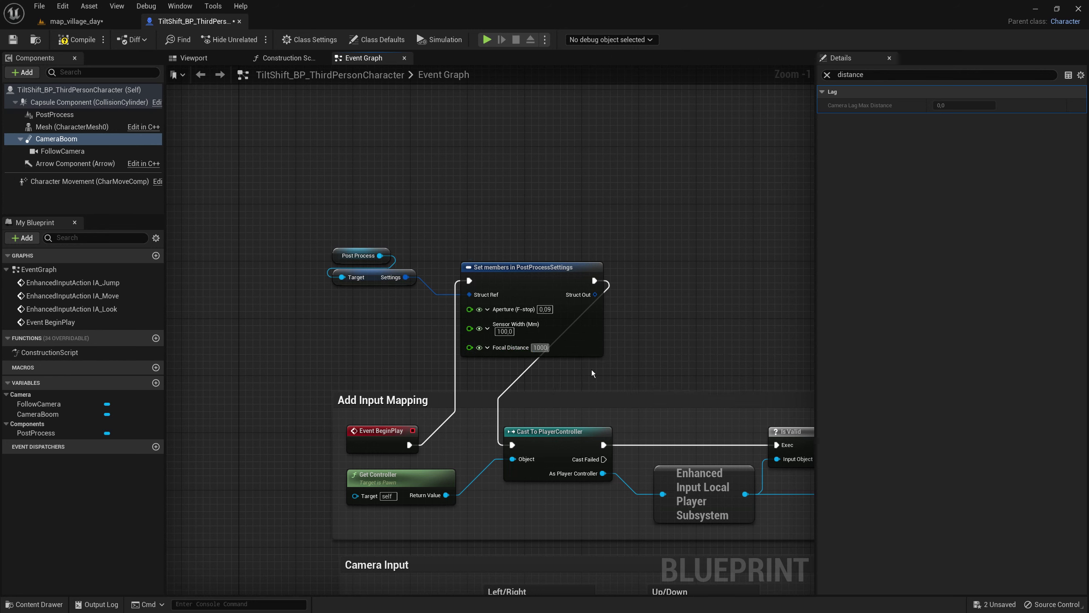
{"action": "key", "text": "Return"}
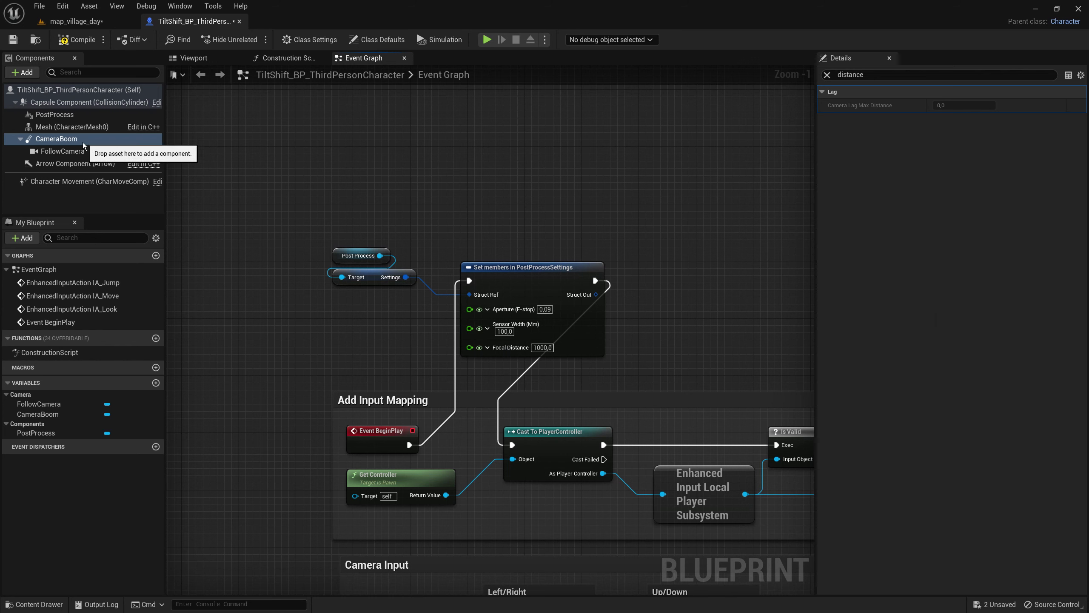
{"action": "left_click", "coordinate": [826, 75]}
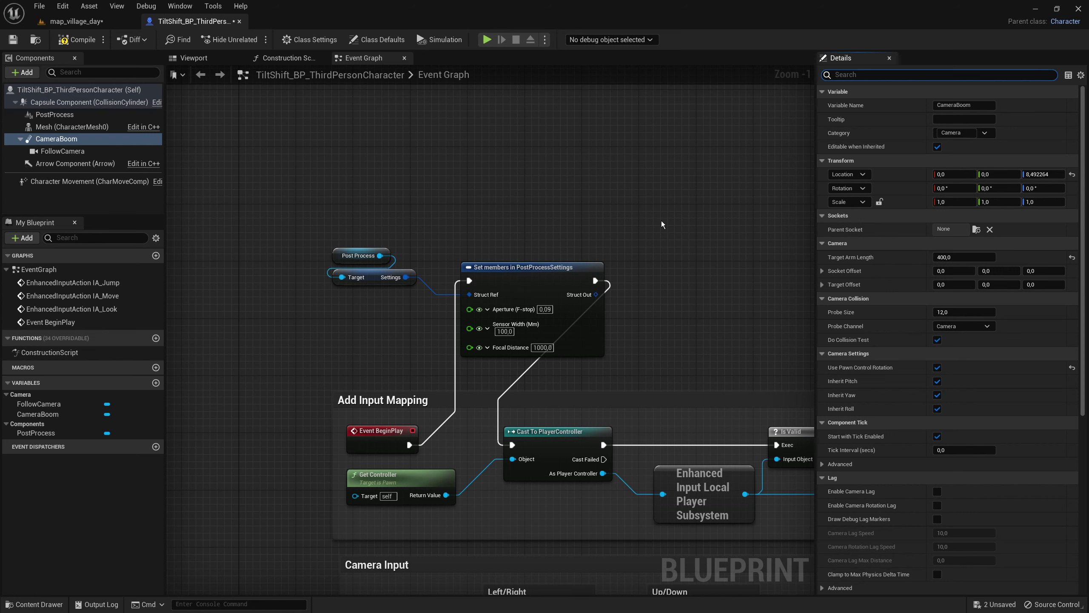
Step: Lengthen the CameraBoom's Target Arm Length to 1000 in the viewport and compile the blueprint
{"action": "left_click", "coordinate": [194, 60]}
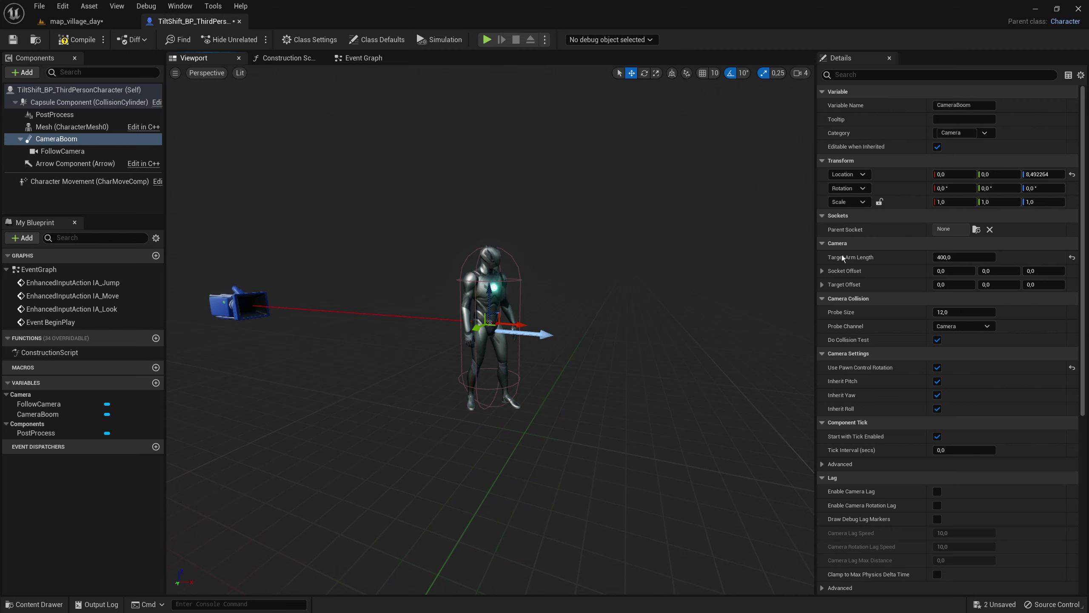
{"action": "left_click", "coordinate": [951, 257]}
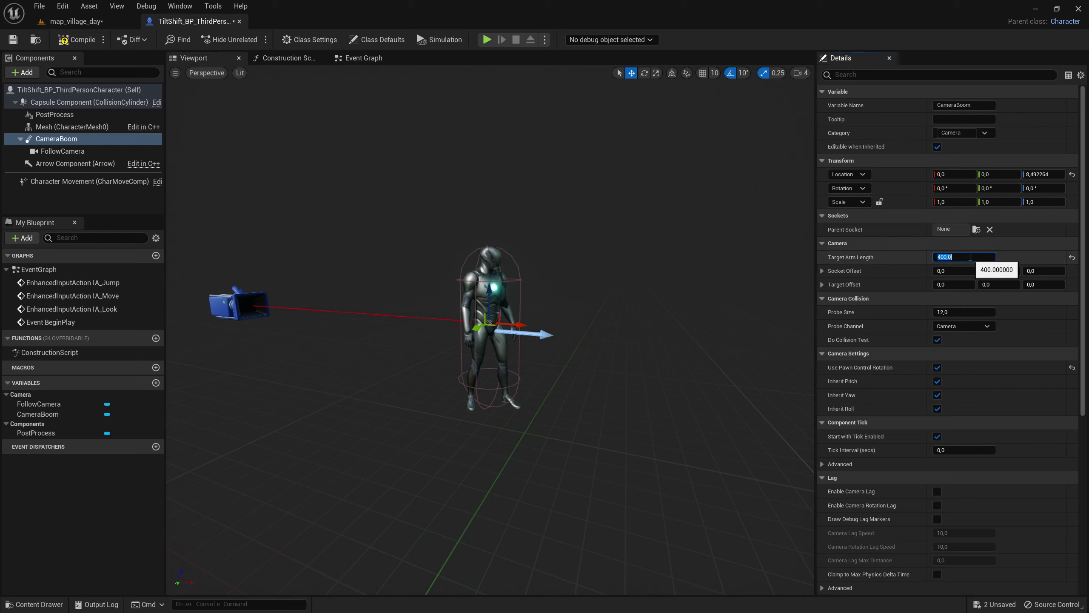
{"action": "type", "text": "10"}
{"action": "type", "text": "00"}
{"action": "key", "text": "Return"}
{"action": "middle_click_drag", "start_coordinate": [692, 353], "coordinate": [764, 377]}
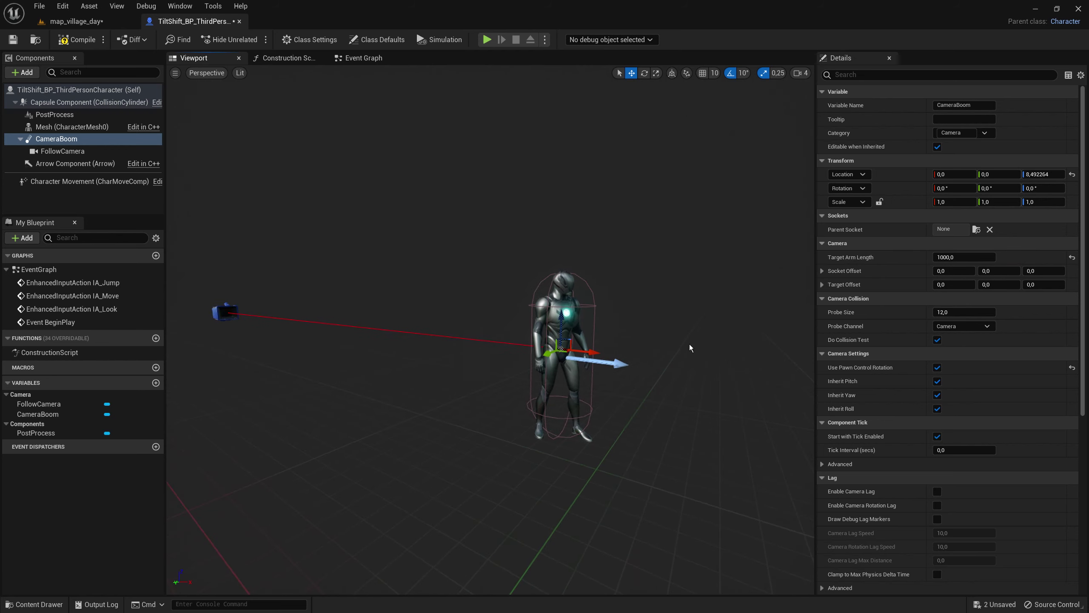
{"action": "left_click", "coordinate": [77, 40]}
{"action": "left_click", "coordinate": [100, 22]}
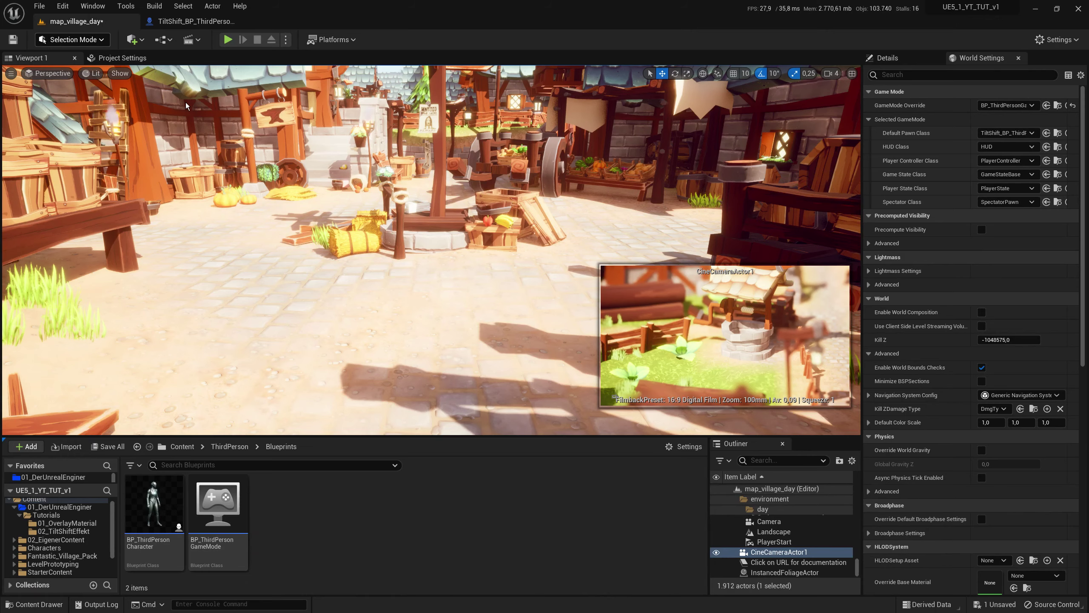
{"action": "left_click", "coordinate": [228, 43]}
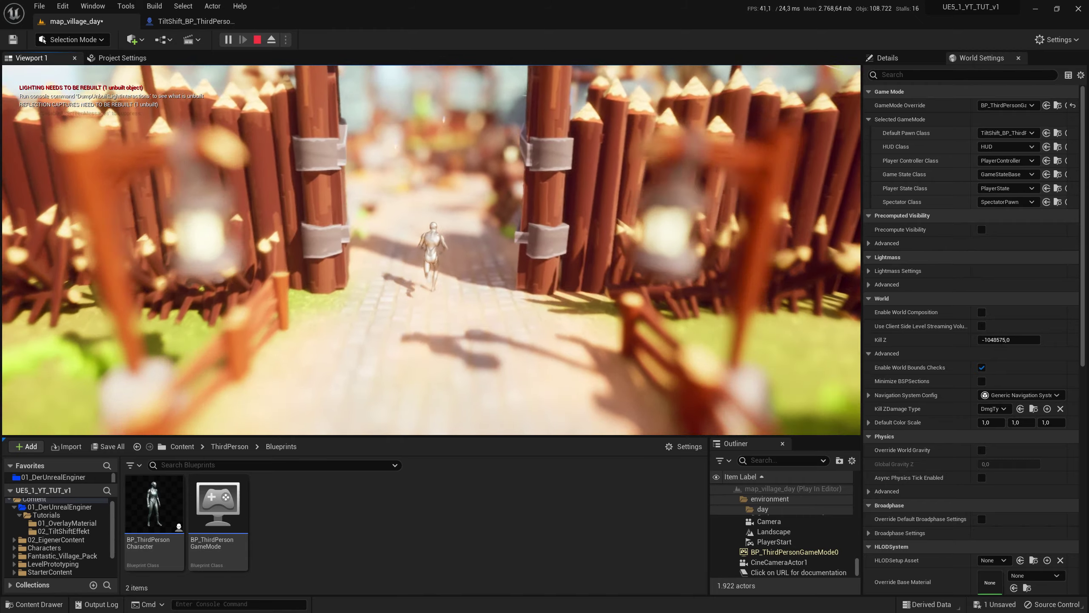
{"action": "key", "text": "w"}
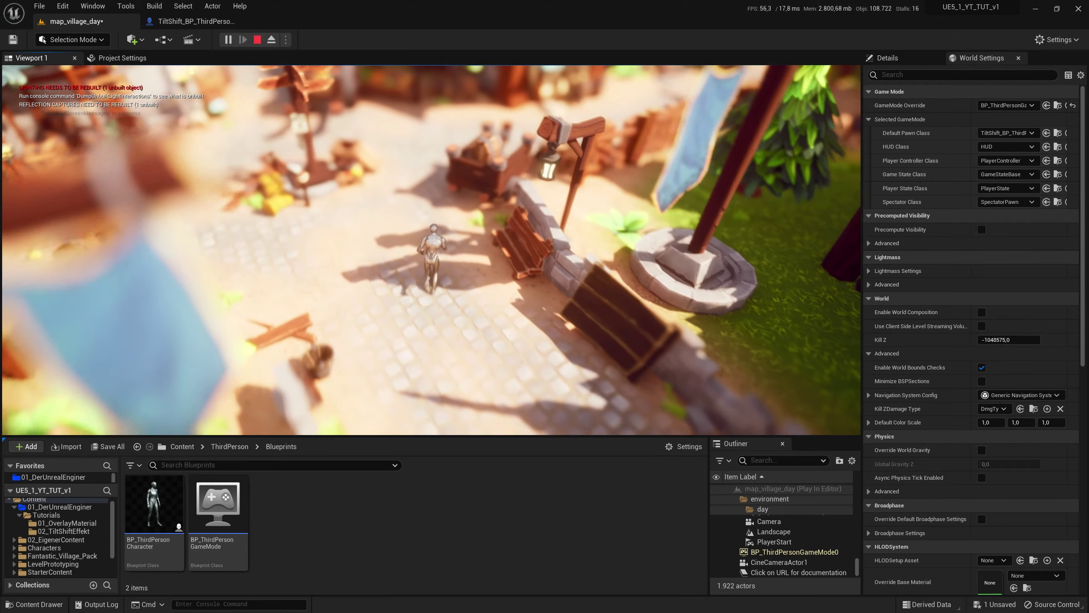
{"action": "key", "text": "w"}
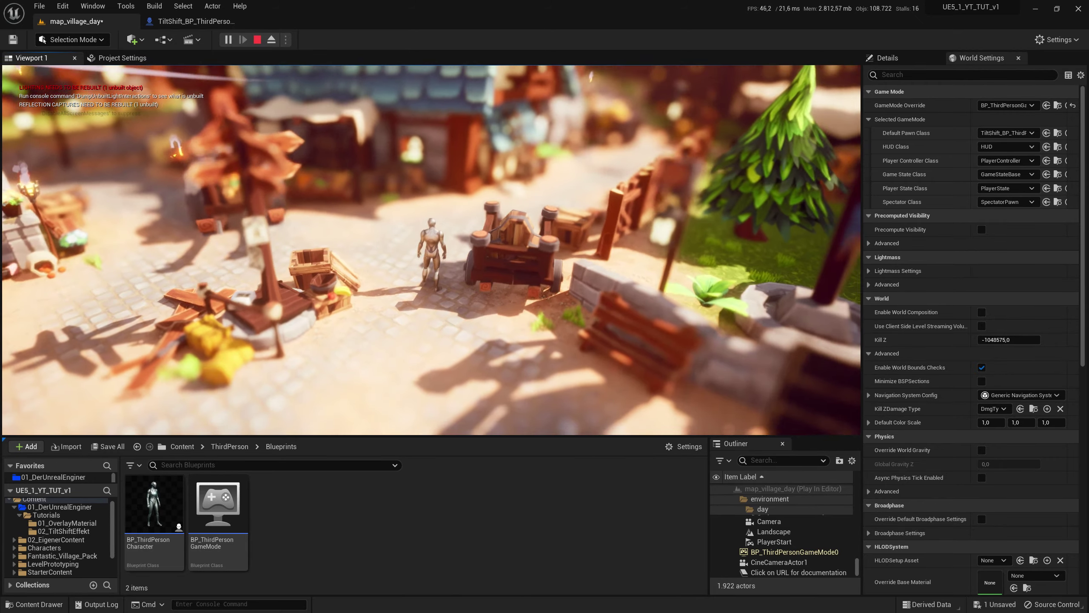
{"action": "key", "text": "w"}
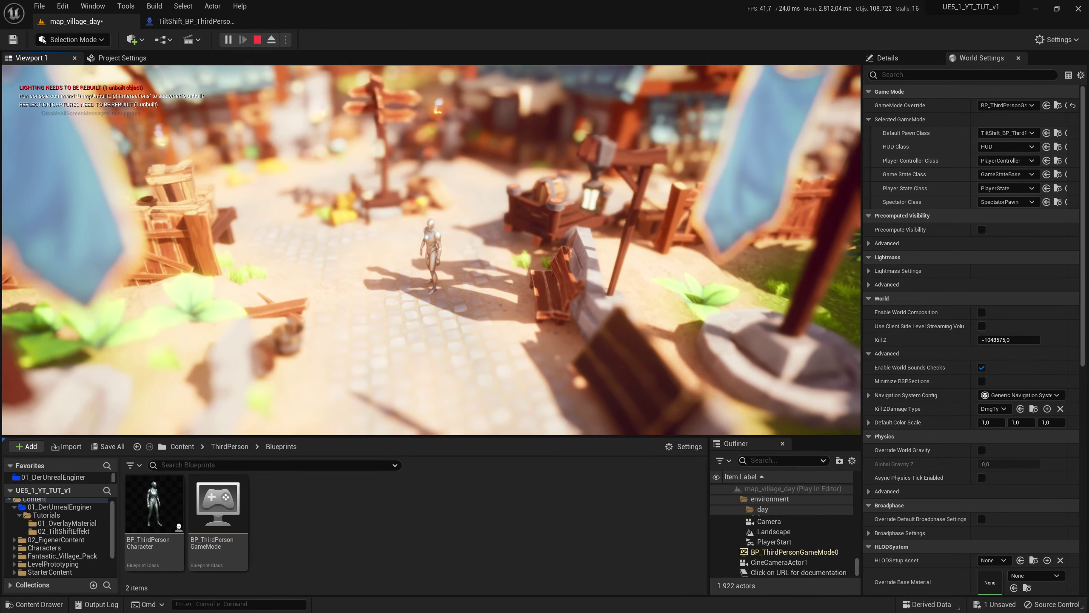
{"action": "key", "text": "s"}
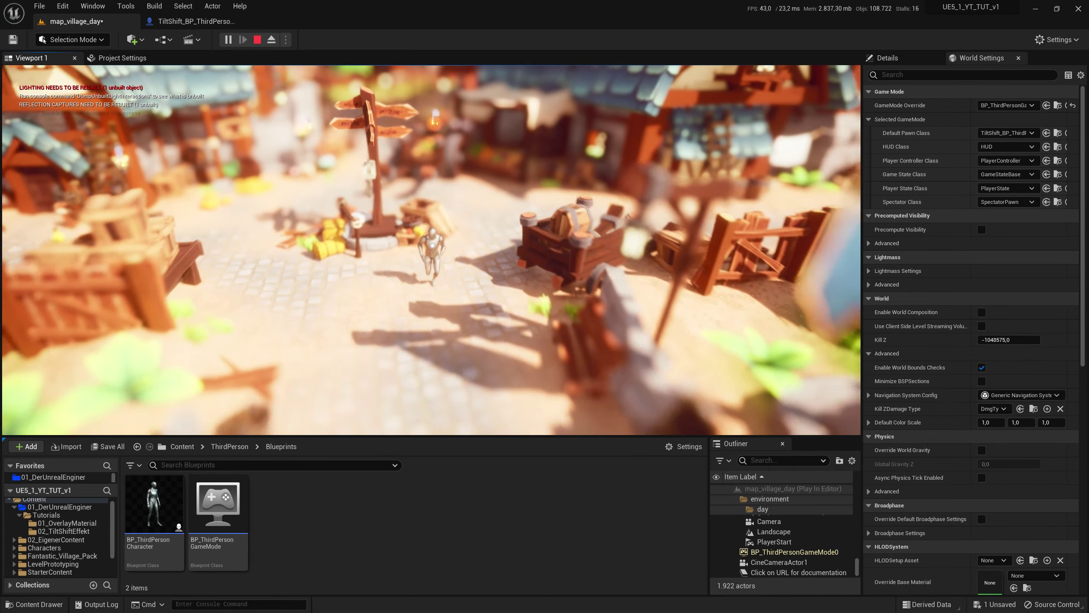
{"action": "key", "text": "s"}
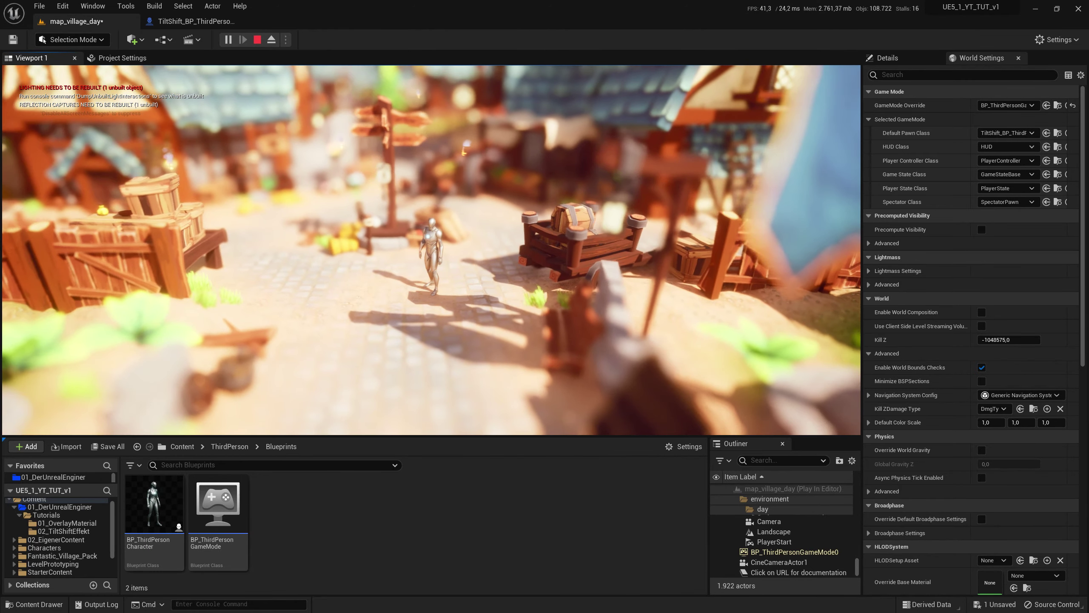
{"action": "key", "text": "s"}
{"action": "key", "text": "s"}
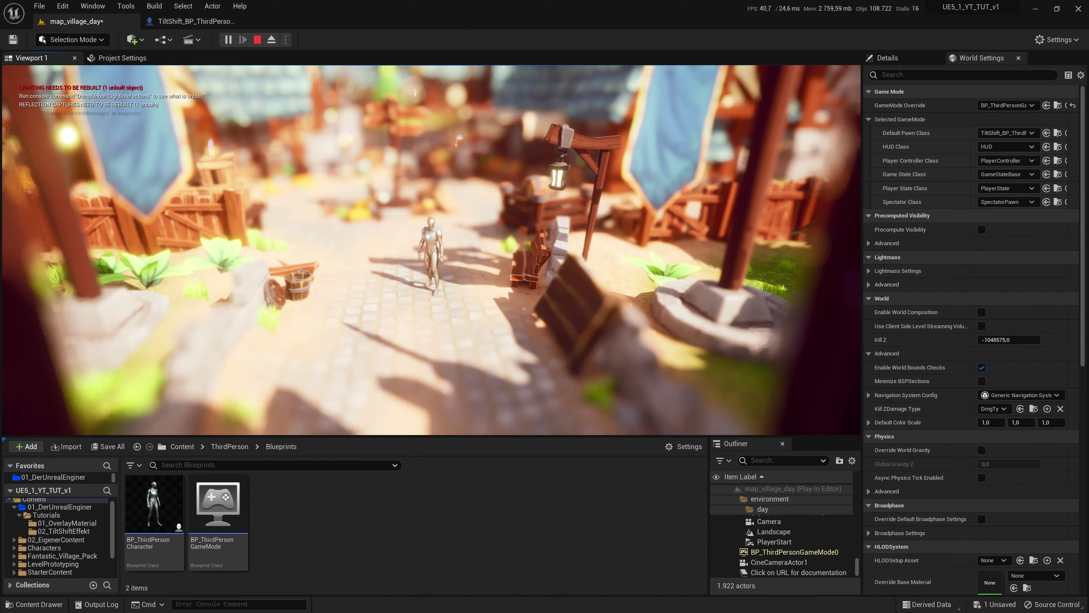
{"action": "key", "text": "Escape"}
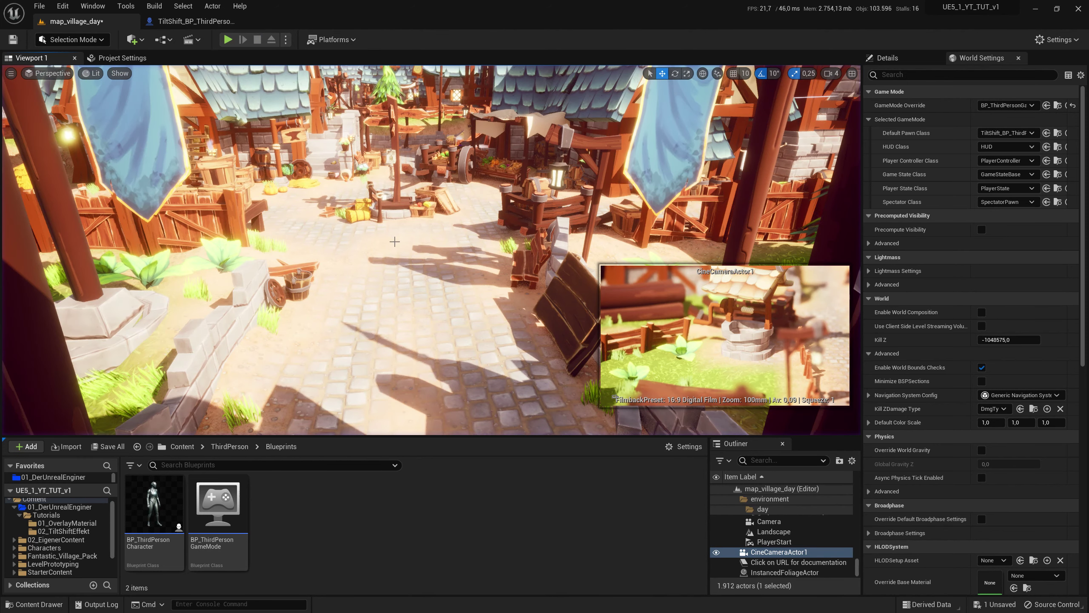
Step: Reopen TiltShift_BP_ThirdPersonCharacter's Event Graph, select the post-process node, and show PostProcess component Details
{"action": "left_click", "coordinate": [198, 24]}
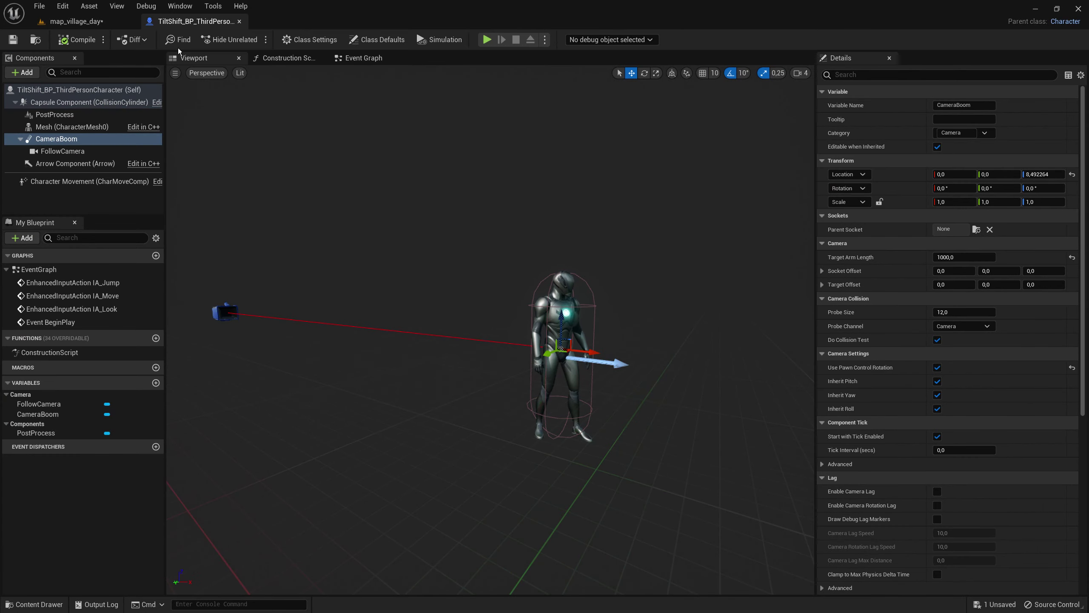
{"action": "left_click", "coordinate": [363, 59]}
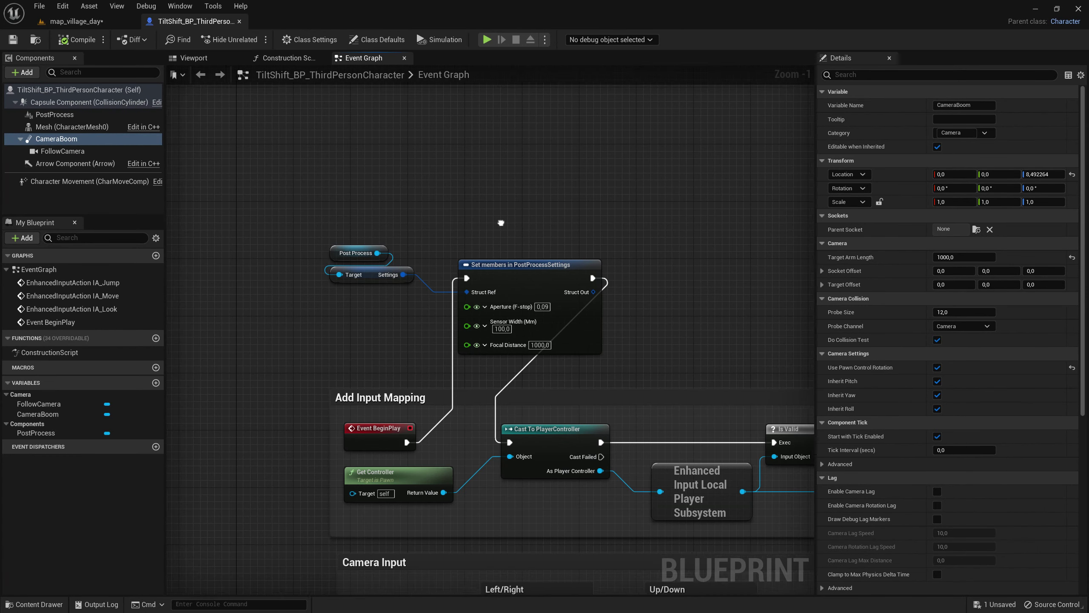
{"action": "right_click_drag", "start_coordinate": [501, 222], "coordinate": [483, 216]}
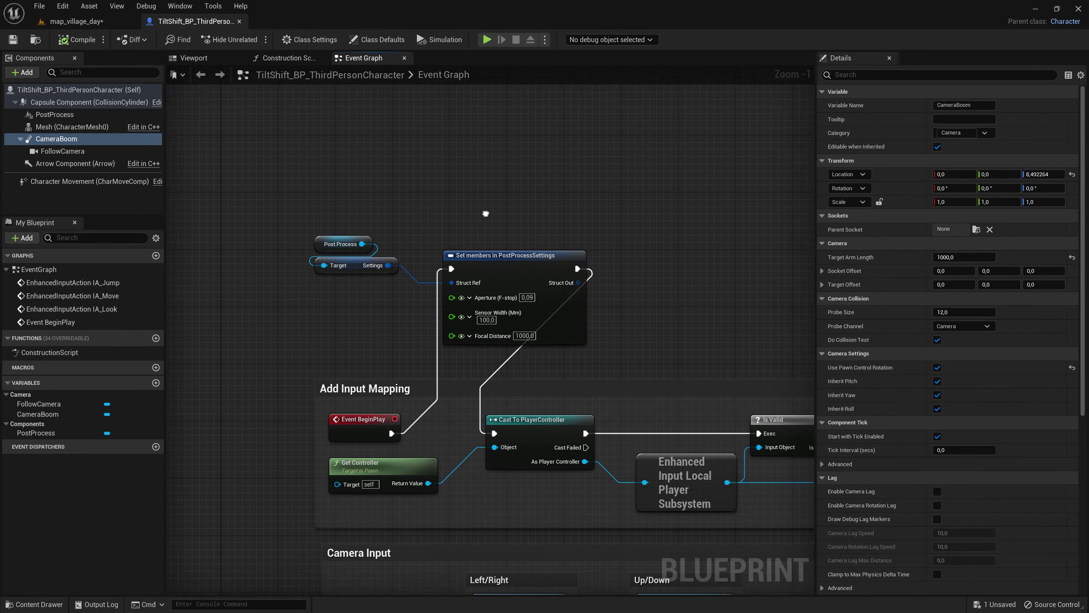
{"action": "left_click", "coordinate": [494, 323]}
{"action": "left_click", "coordinate": [96, 113]}
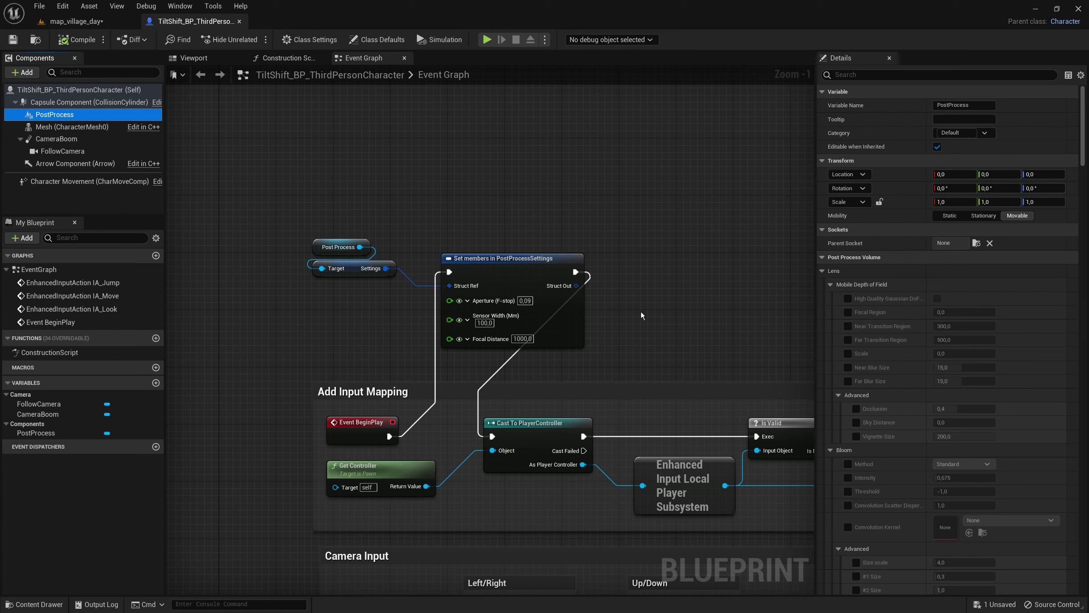
{"action": "mouse_move", "coordinate": [497, 306]}
Step: Select the Post Process getter and settings nodes, then bring up new-asset options in ThirdPerson/Blueprints
{"action": "left_click_drag", "start_coordinate": [318, 199], "coordinate": [427, 295]}
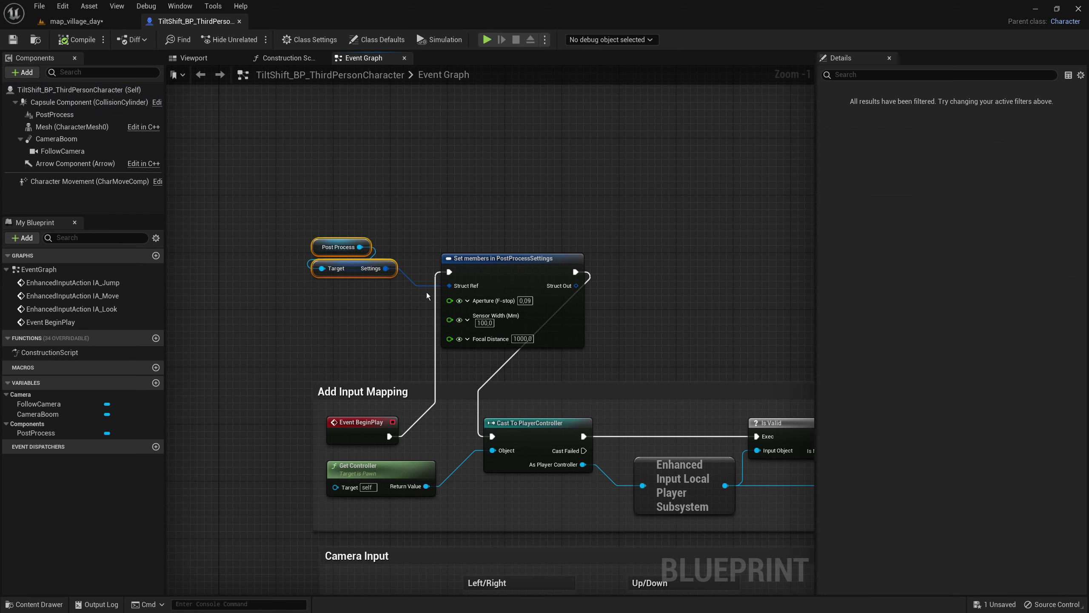
{"action": "left_click", "coordinate": [562, 319]}
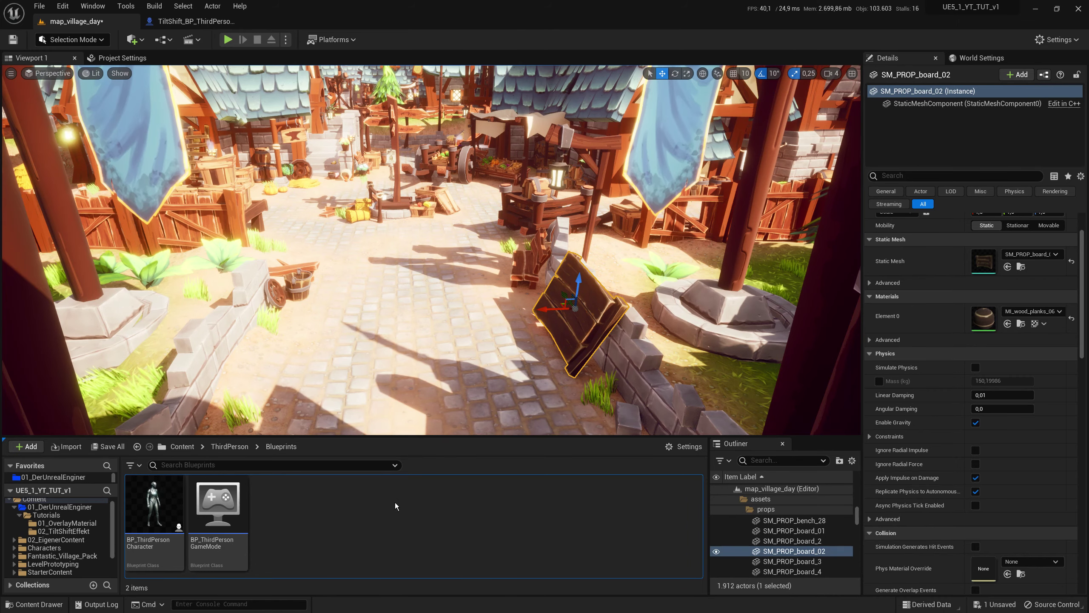
{"action": "right_click", "coordinate": [395, 502]}
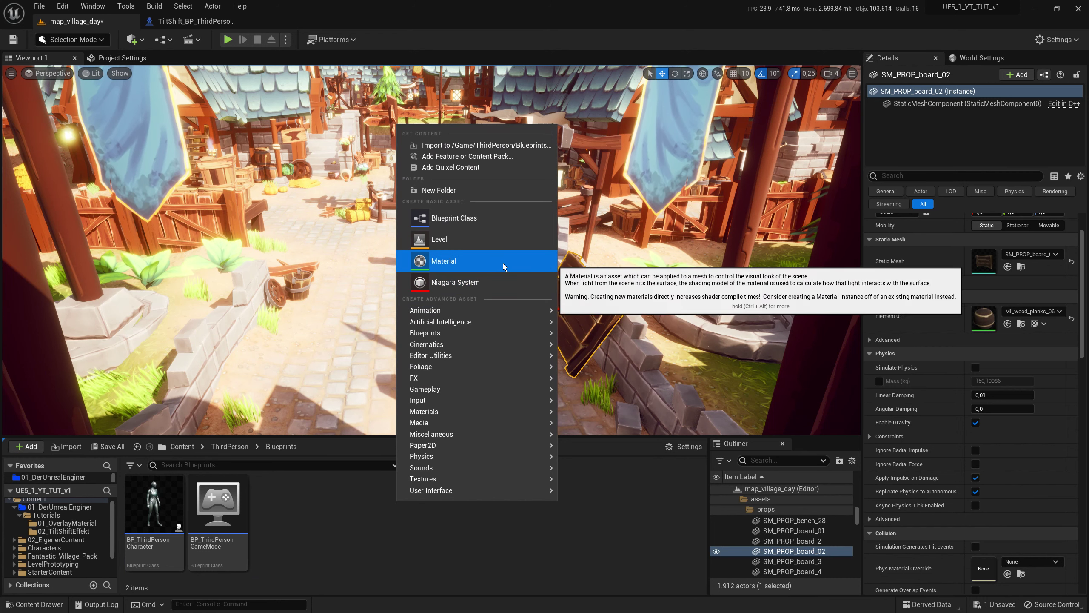
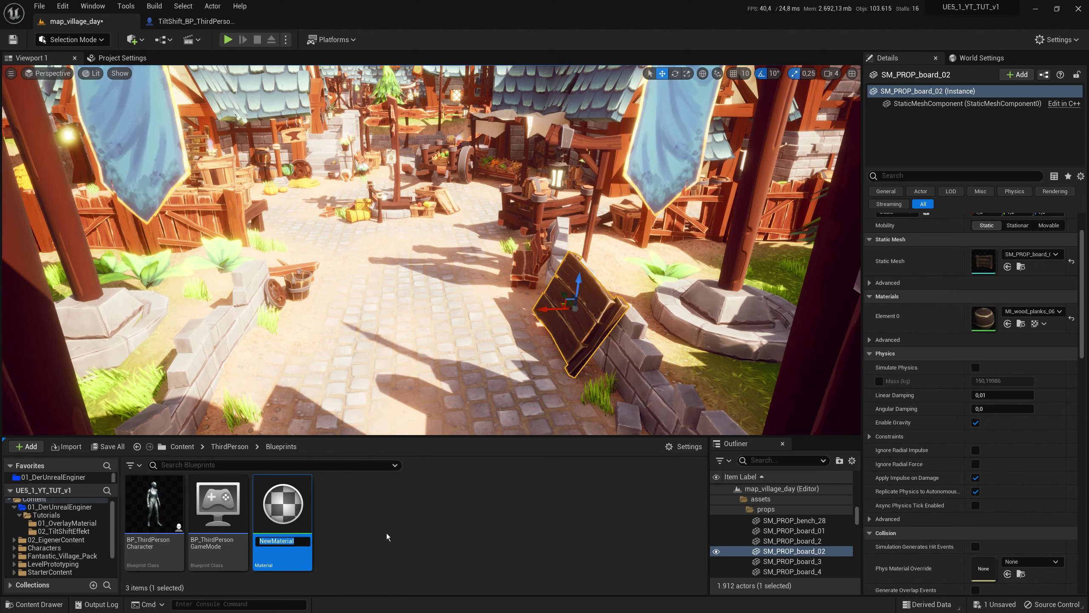
Step: Confirm 'NewMaterial' as the name of the new material asset
{"action": "key", "text": "Return"}
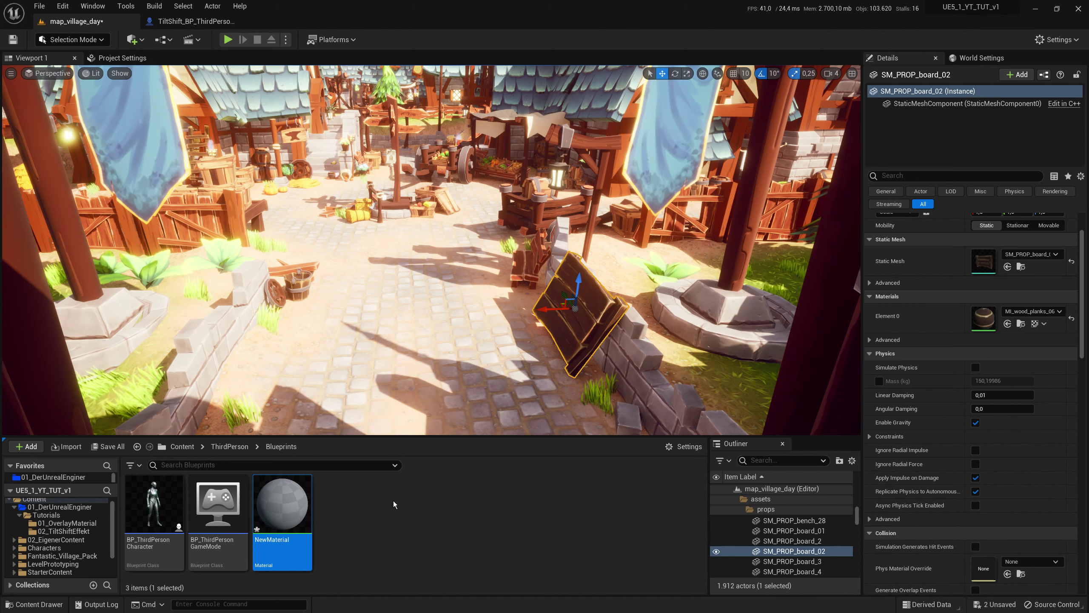
Step: Open NewMaterial in the Material Editor and set its Blend Mode to Translucent
{"action": "double_click", "coordinate": [254, 507]}
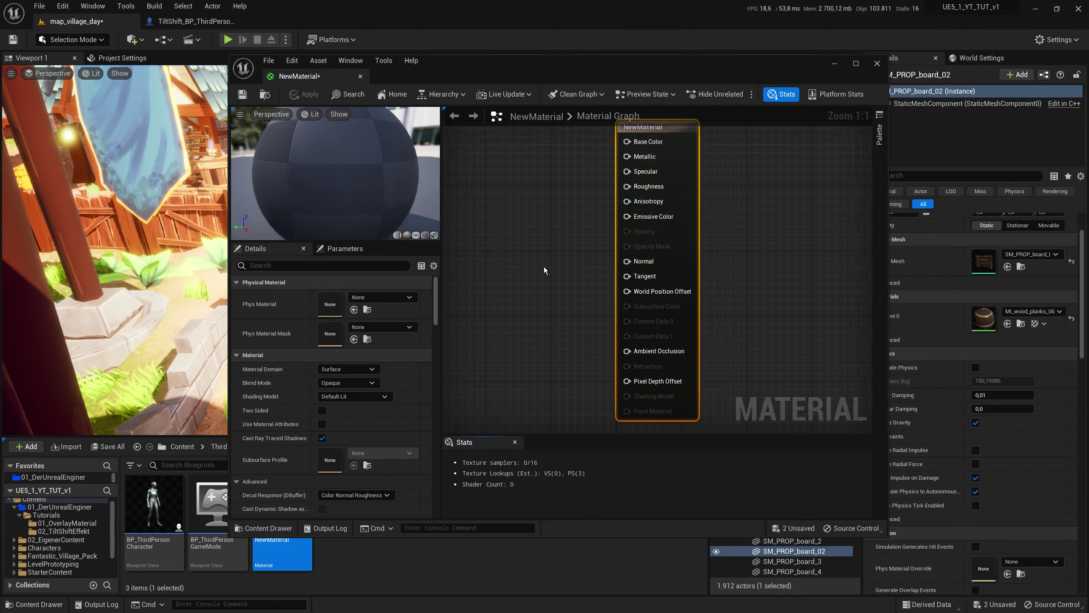
{"action": "left_click", "coordinate": [355, 397]}
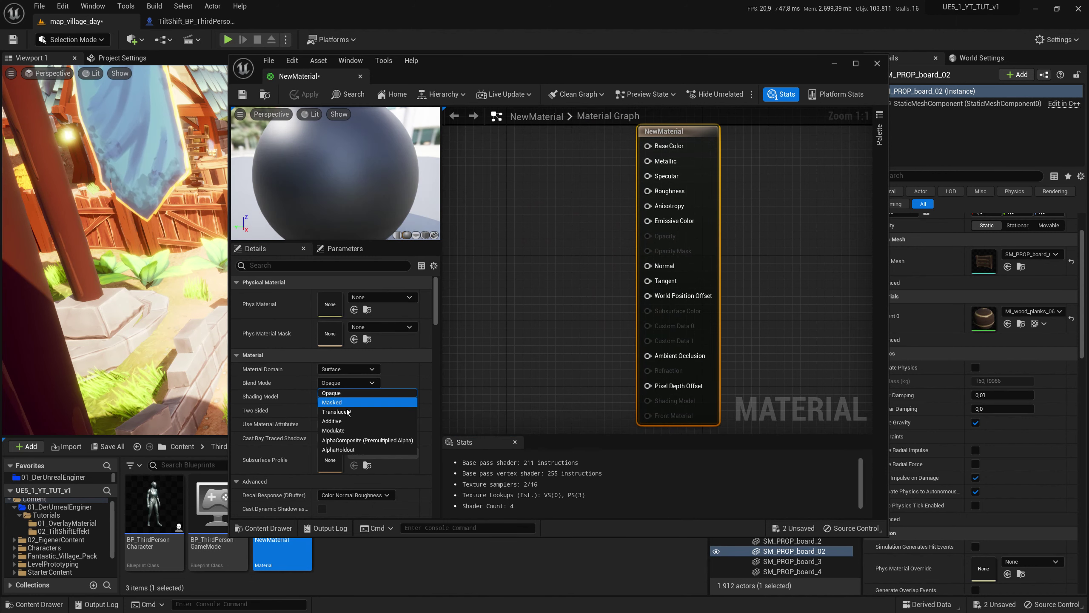
{"action": "left_click", "coordinate": [372, 413]}
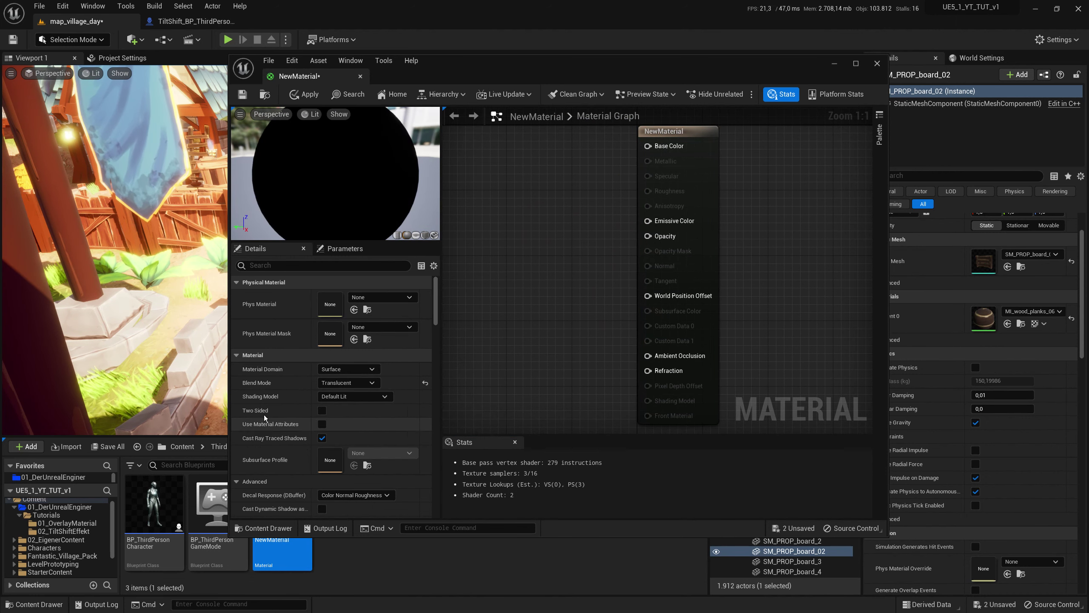
Step: Set Translucency Pass to Before DOF under Translucency > Advanced
{"action": "left_click", "coordinate": [433, 266]}
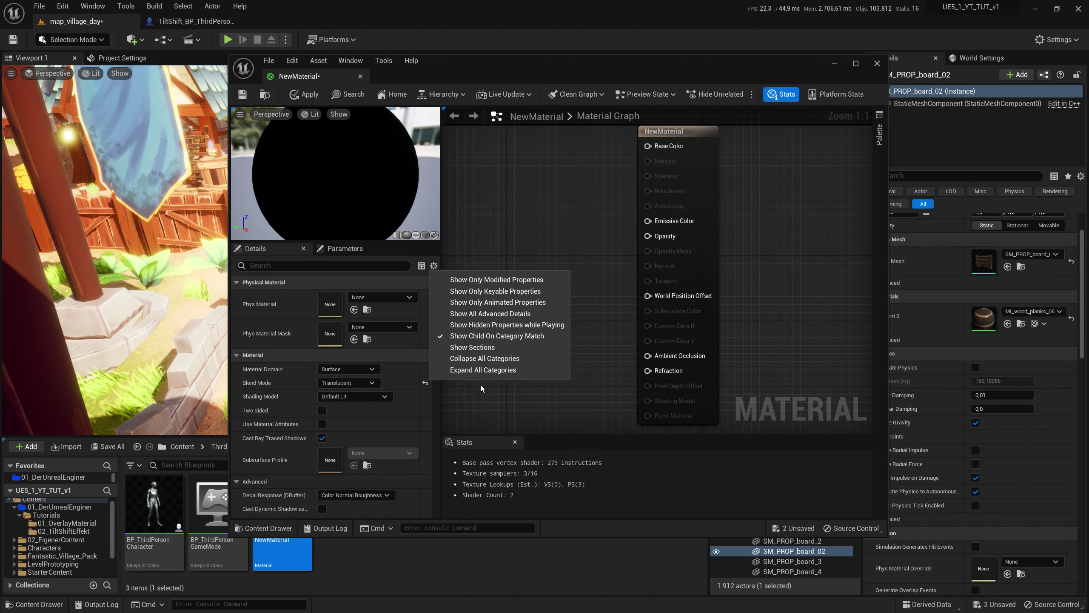
{"action": "left_click", "coordinate": [495, 363]}
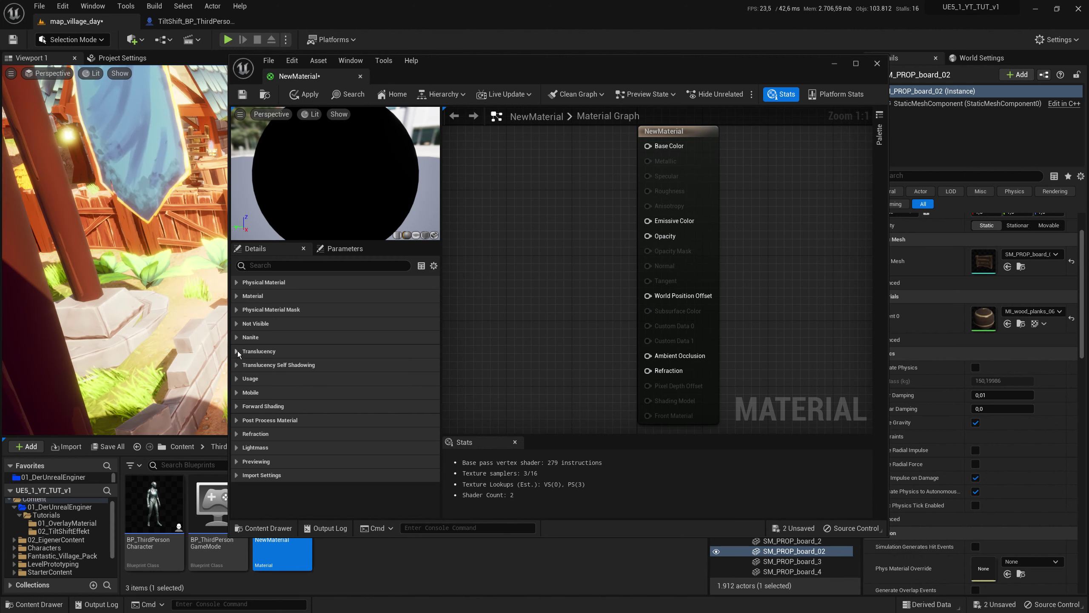
{"action": "left_click", "coordinate": [238, 351]}
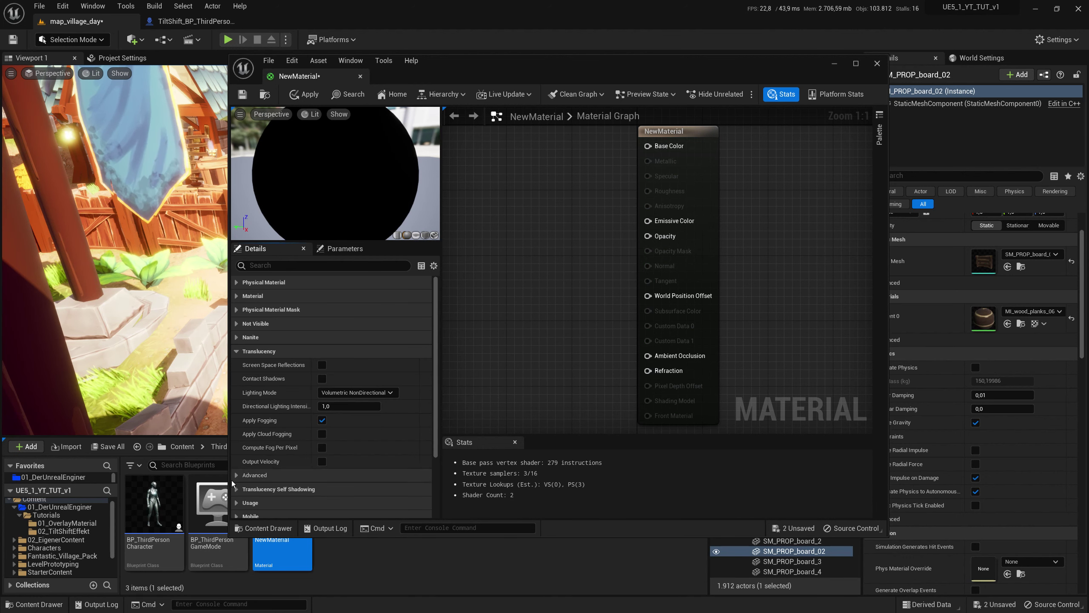
{"action": "left_click", "coordinate": [237, 474]}
{"action": "scroll", "coordinate": [345, 439], "scroll_direction": "down", "scroll_amount": 2}
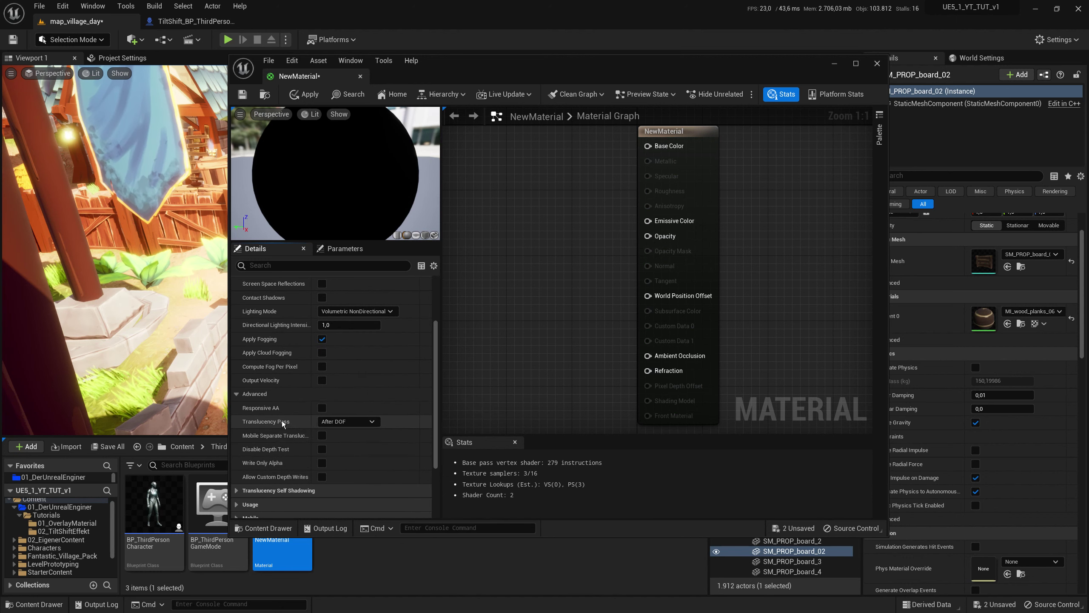
{"action": "left_click", "coordinate": [347, 421]}
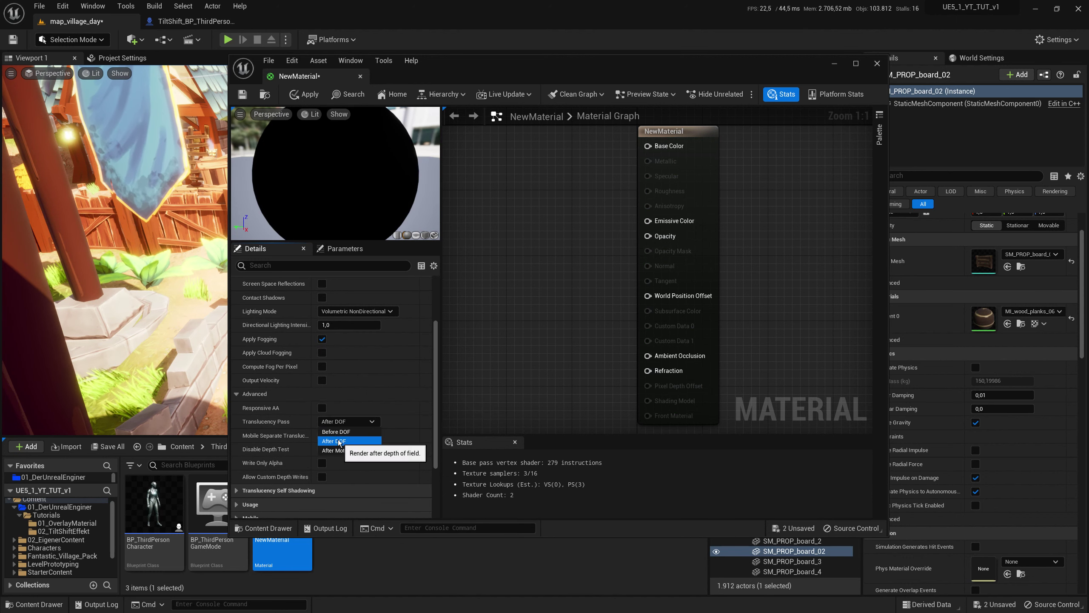
{"action": "left_click", "coordinate": [332, 429]}
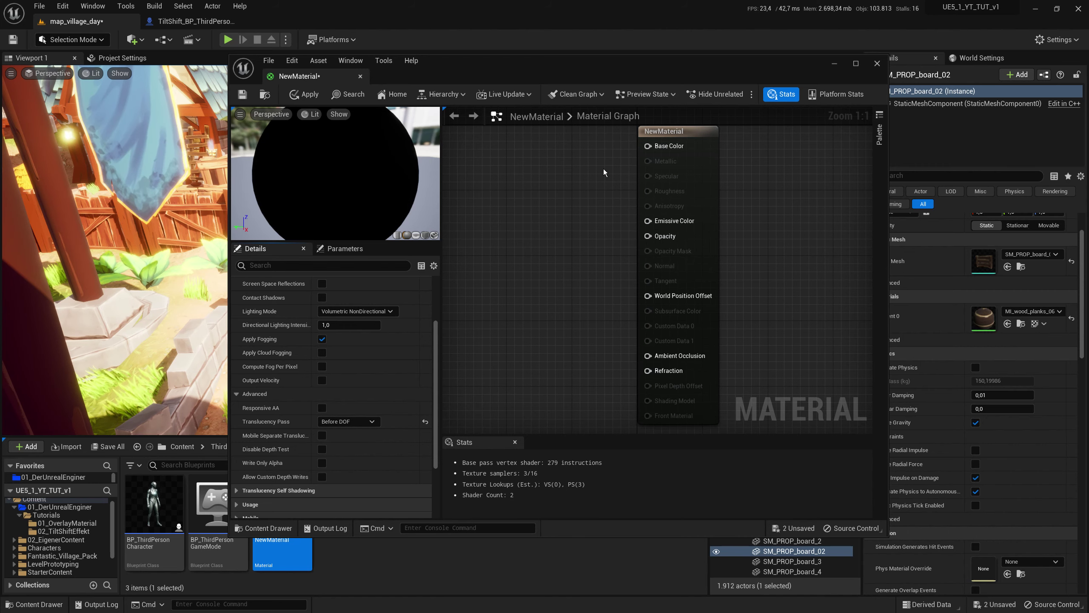
Step: Play the level and run the character forward past the cart, along the cobbled street and fenced lane
{"action": "key", "text": "alt+p"}
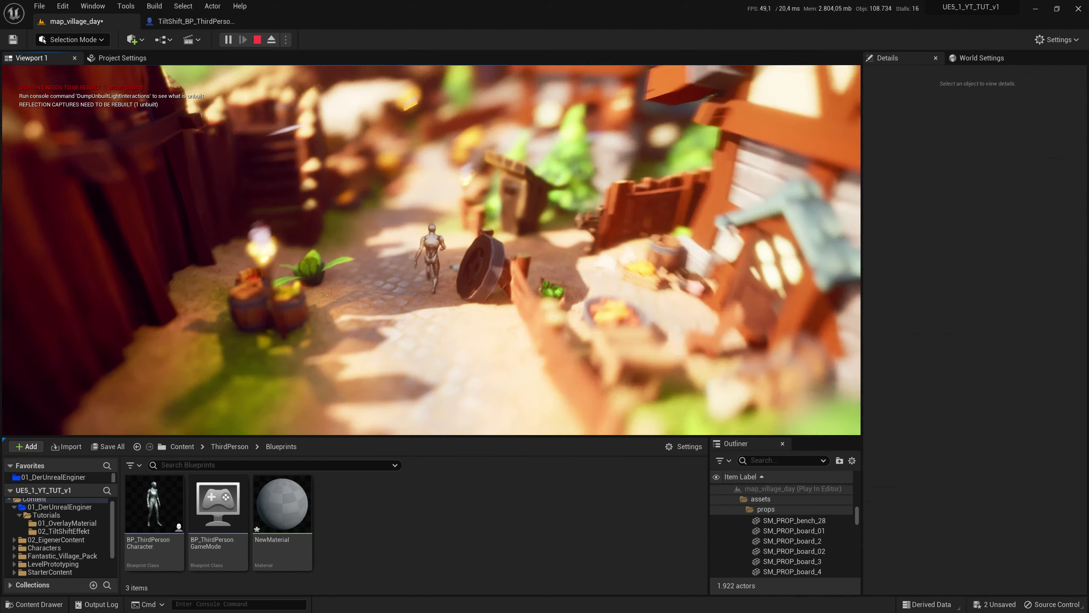
{"action": "key", "text": "w"}
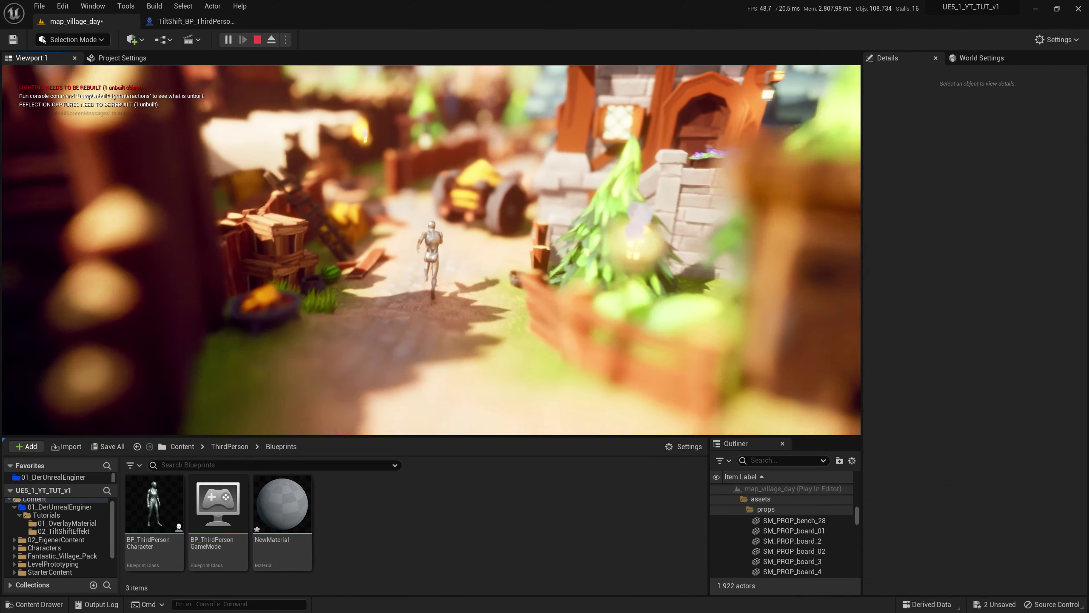
{"action": "key", "text": "w"}
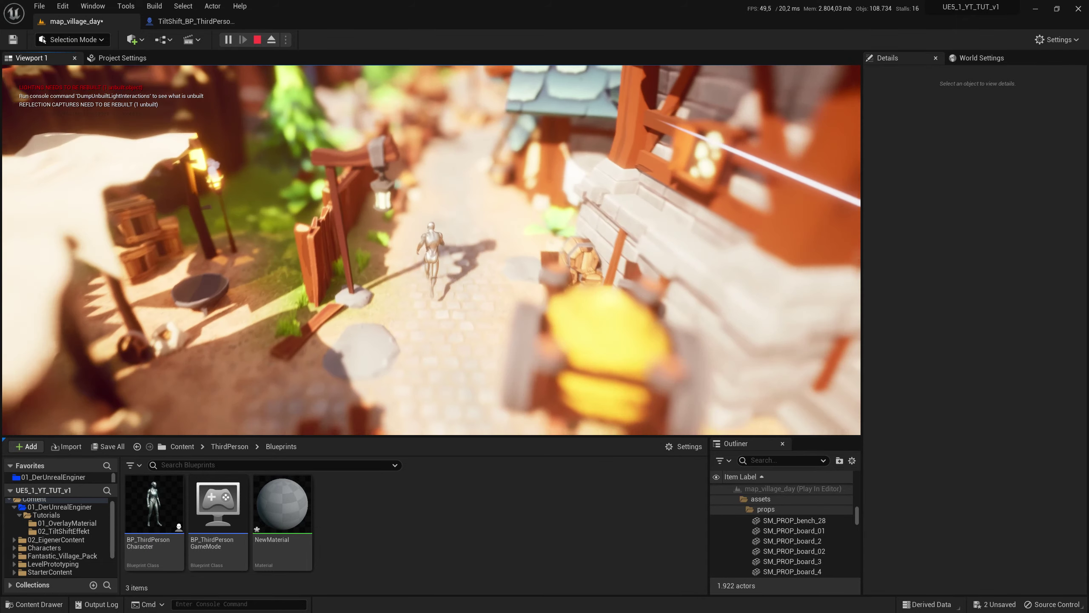
{"action": "key", "text": "w"}
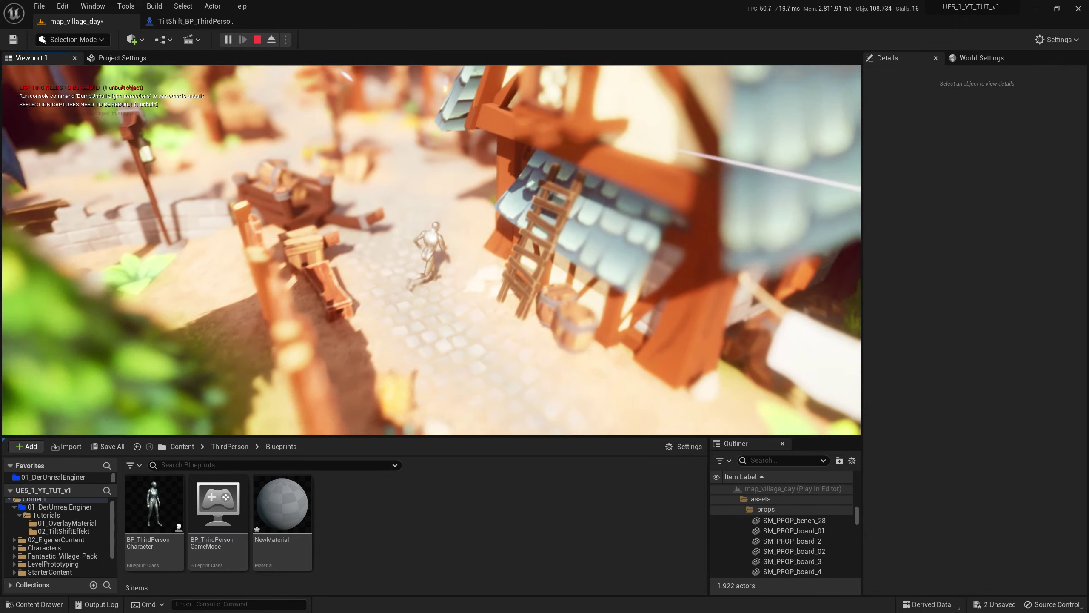
{"action": "key", "text": "w"}
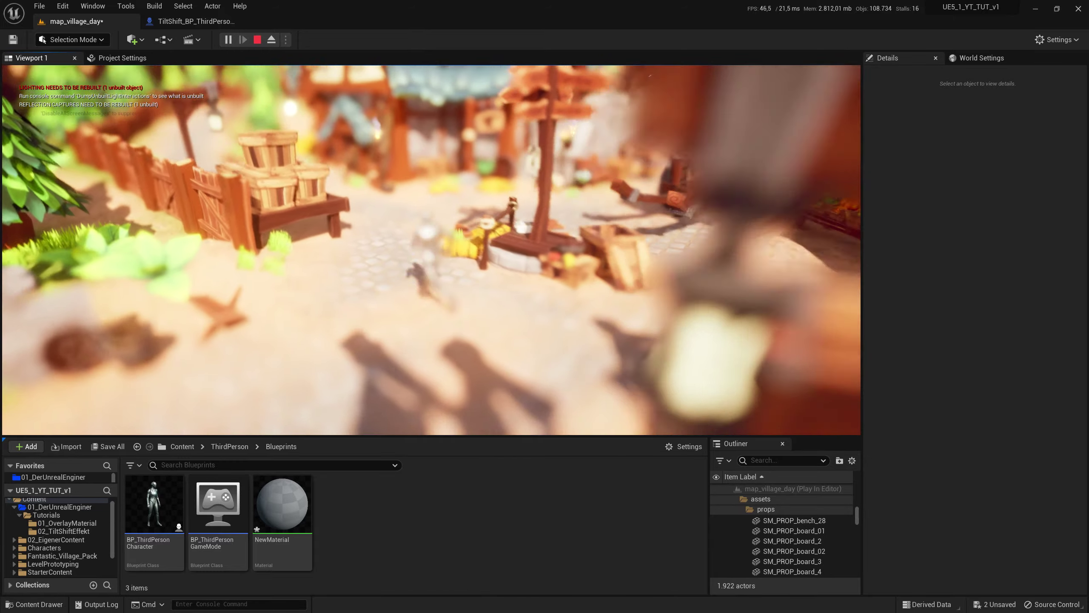
{"action": "key", "text": "w"}
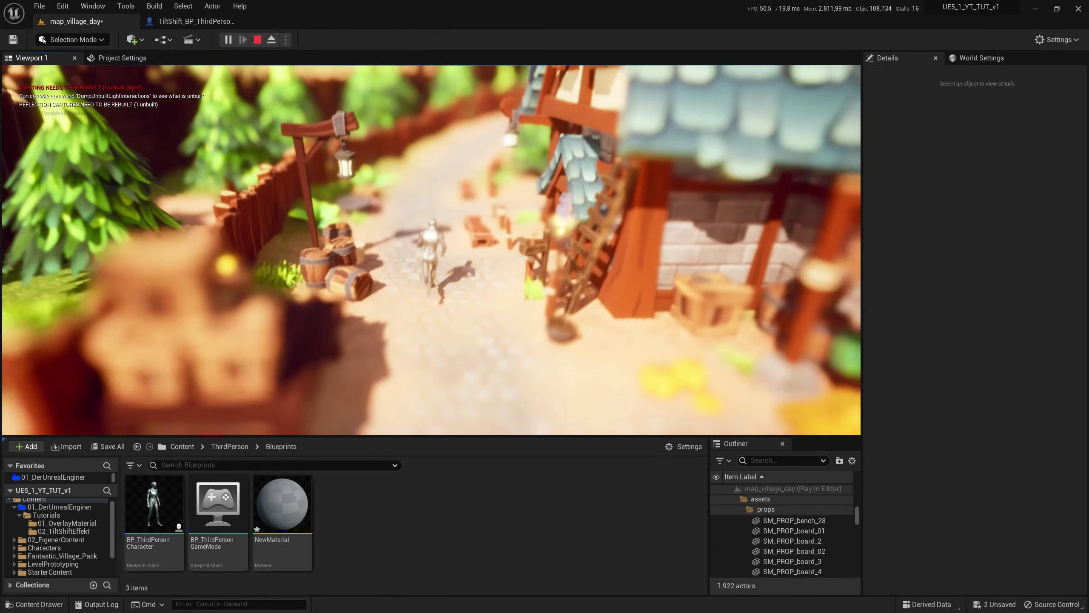
{"action": "key", "text": "w"}
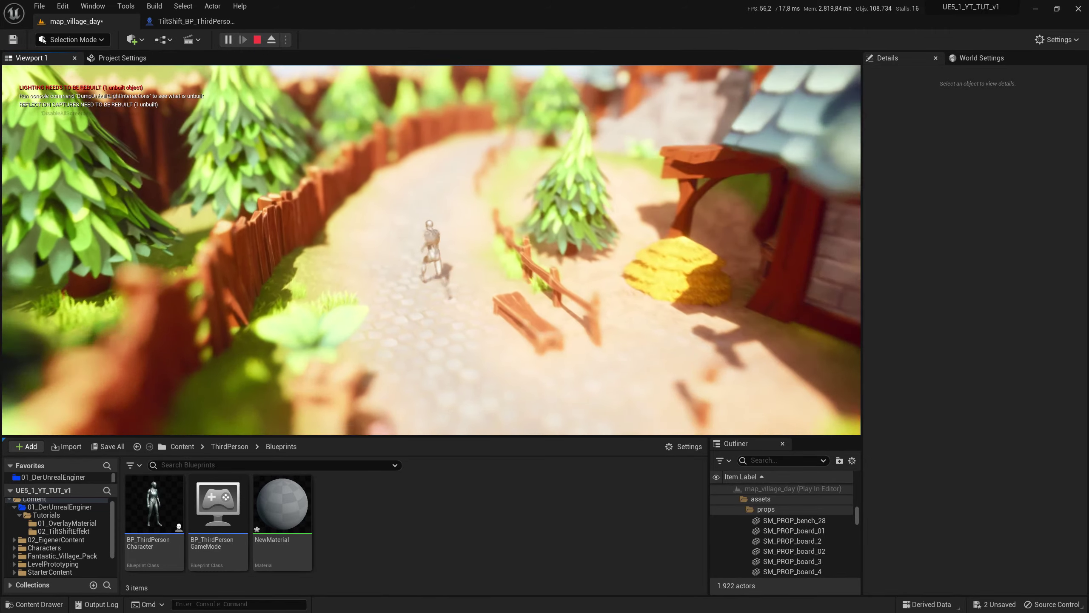